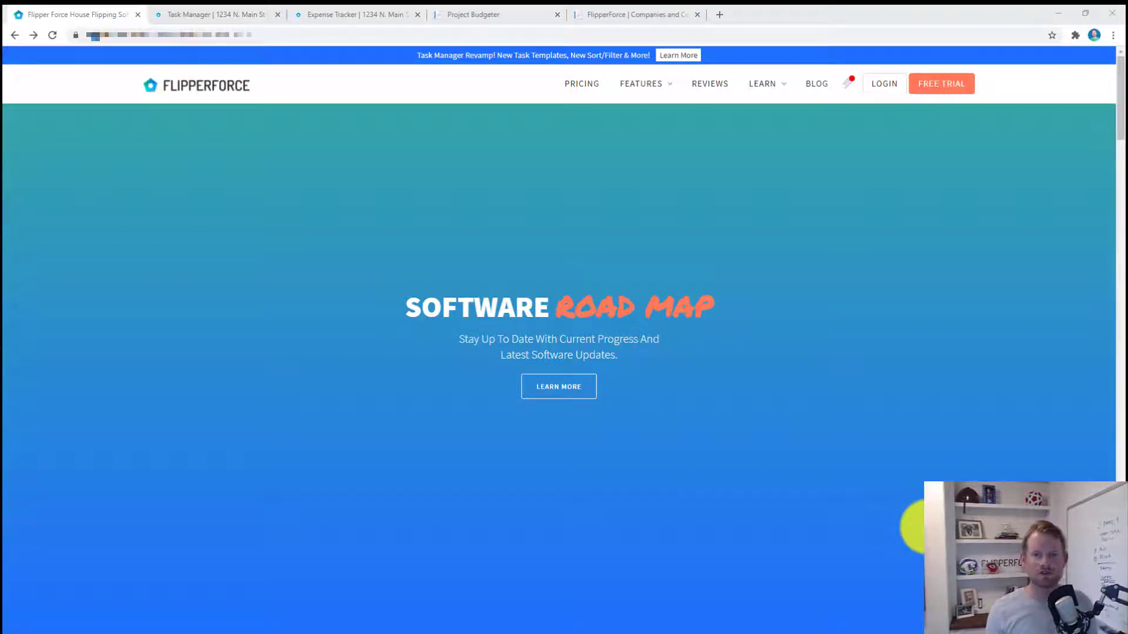
- Review the software road map schedule and the work log's Backlog, Next Up, In Progress and Completed features
scroll(922, 527, down, 10)
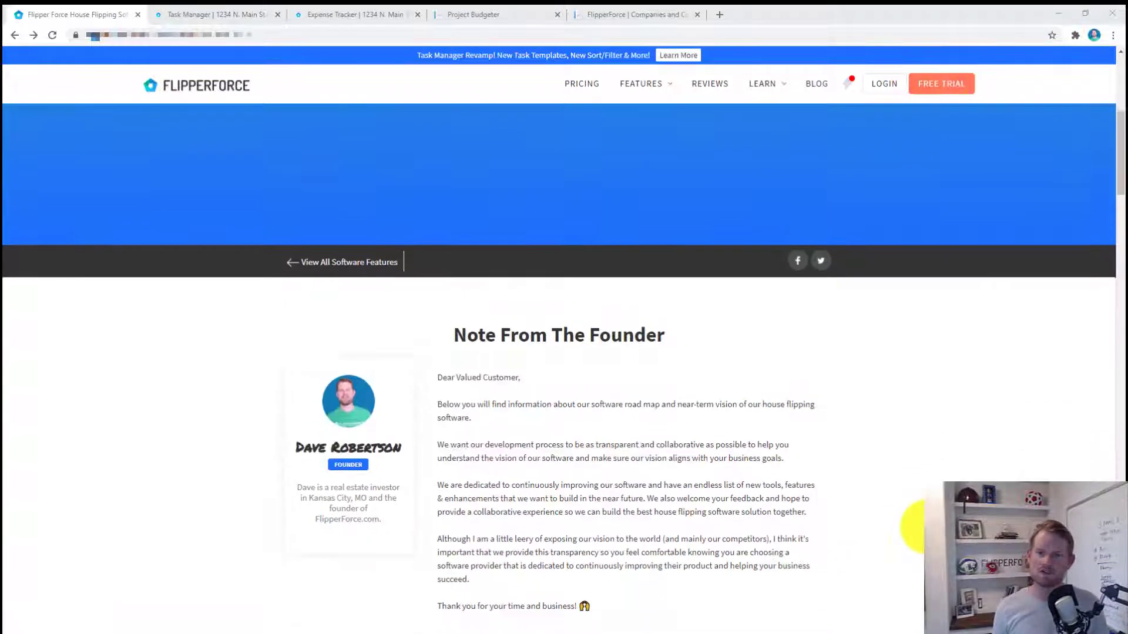
scroll(922, 527, down, 13)
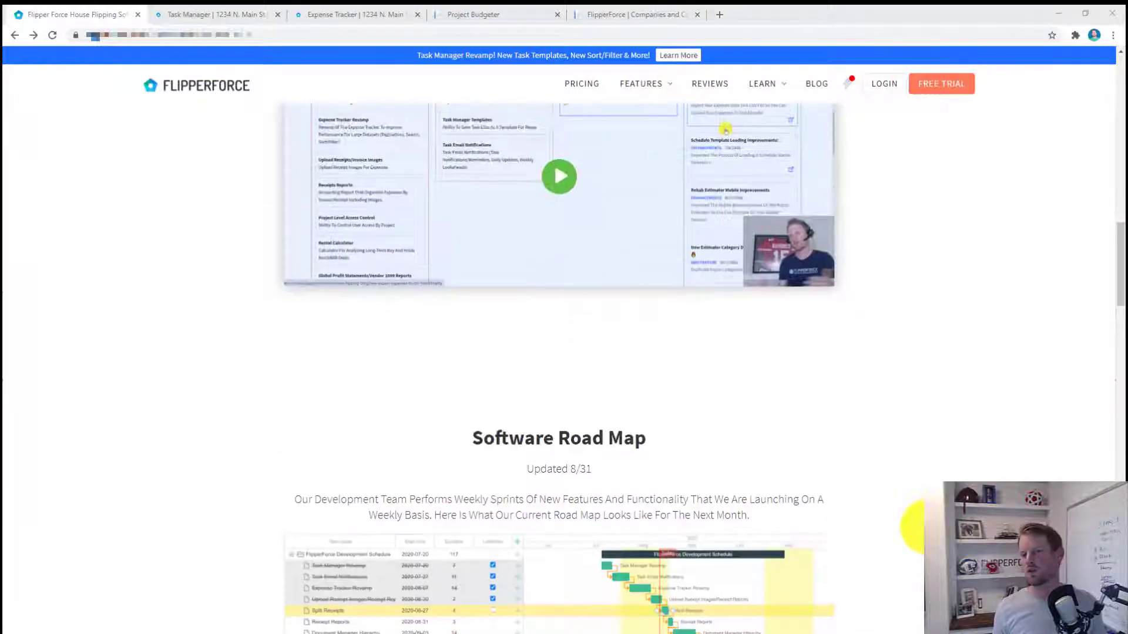
scroll(922, 527, down, 2)
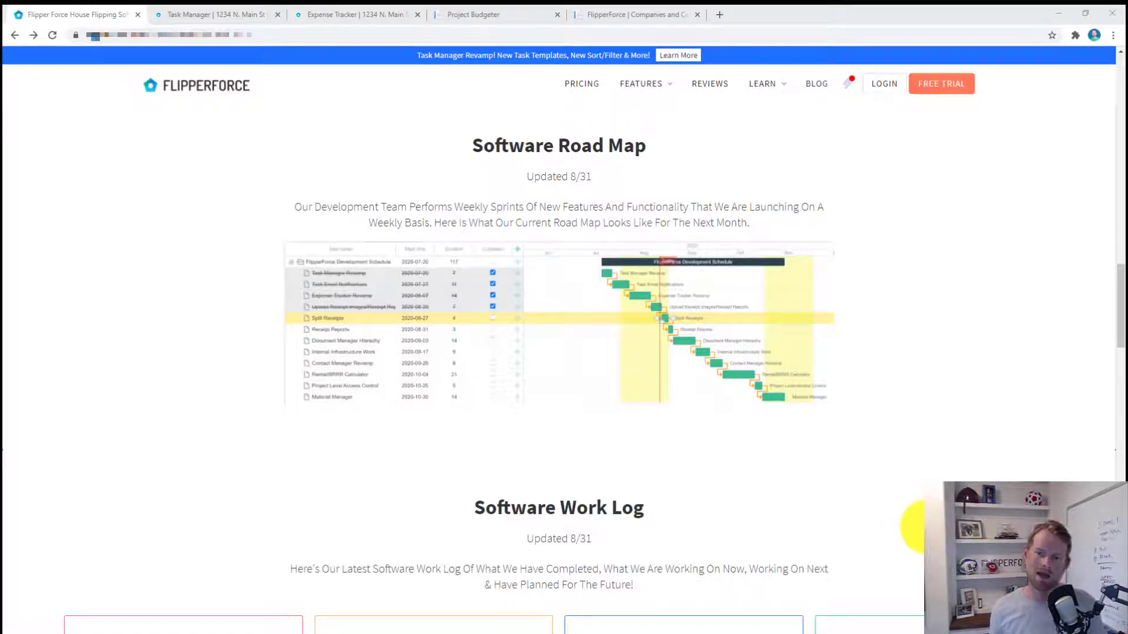
scroll(917, 527, down, 10)
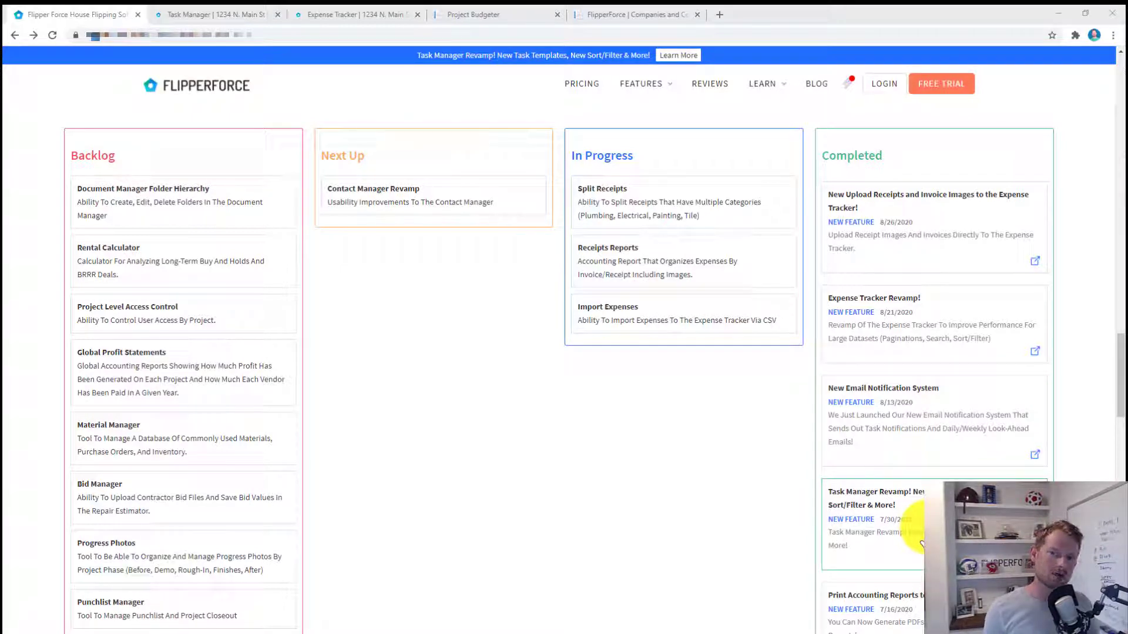
scroll(921, 543, up, 8)
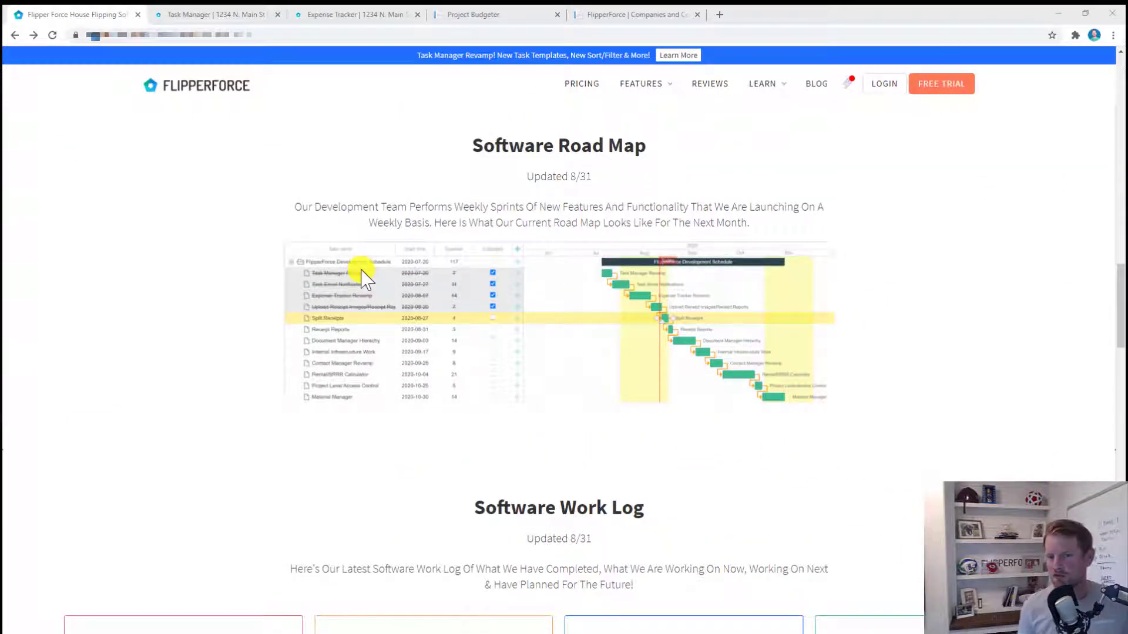
scroll(539, 360, down, 5)
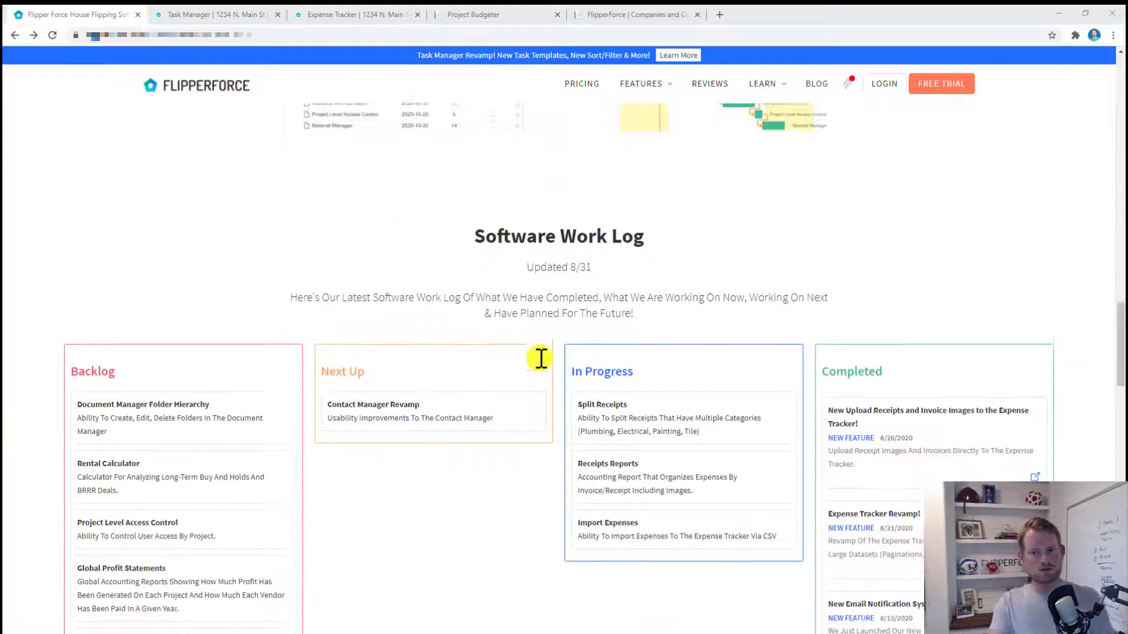
scroll(539, 360, down, 5)
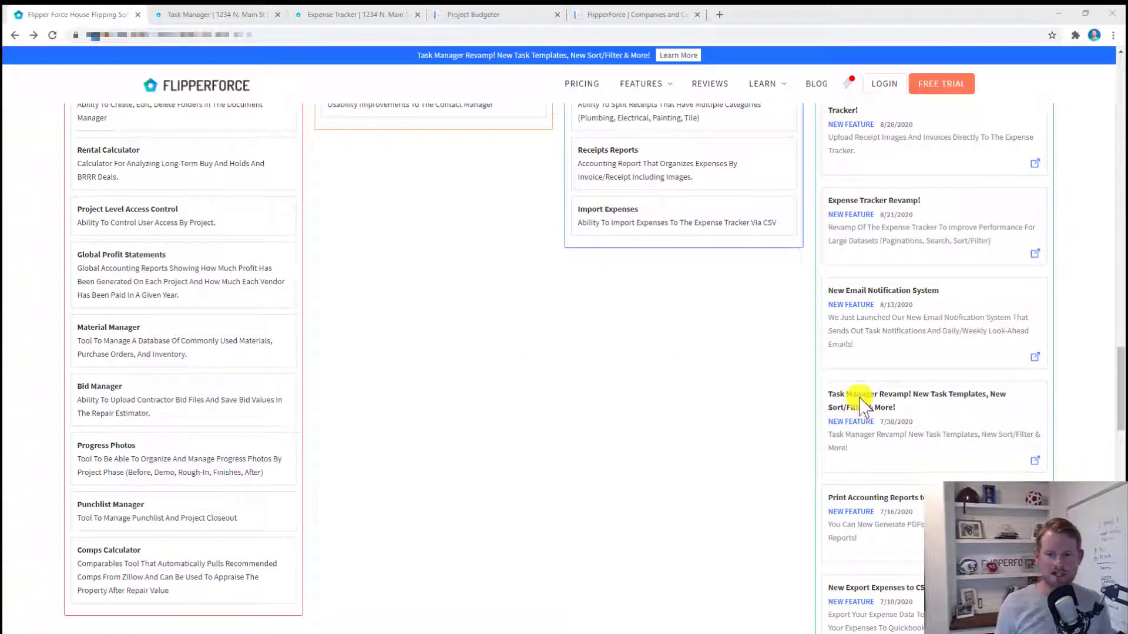
- In the Task Manager, add a new task list from the pre-built "Submitting an Offer" template
click(255, 15)
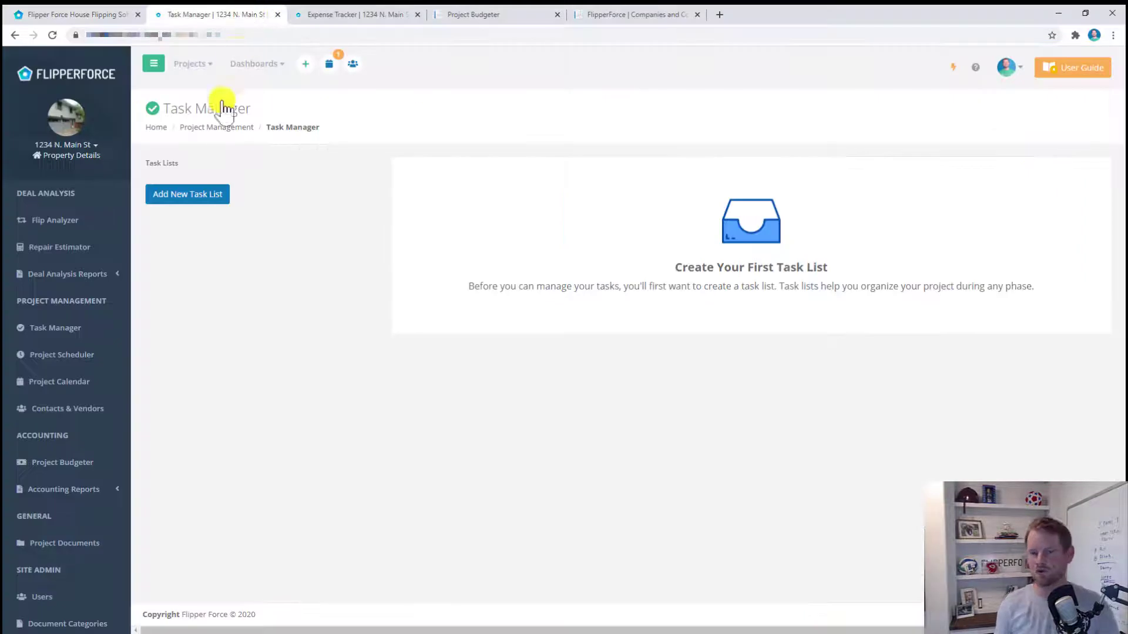
click(194, 199)
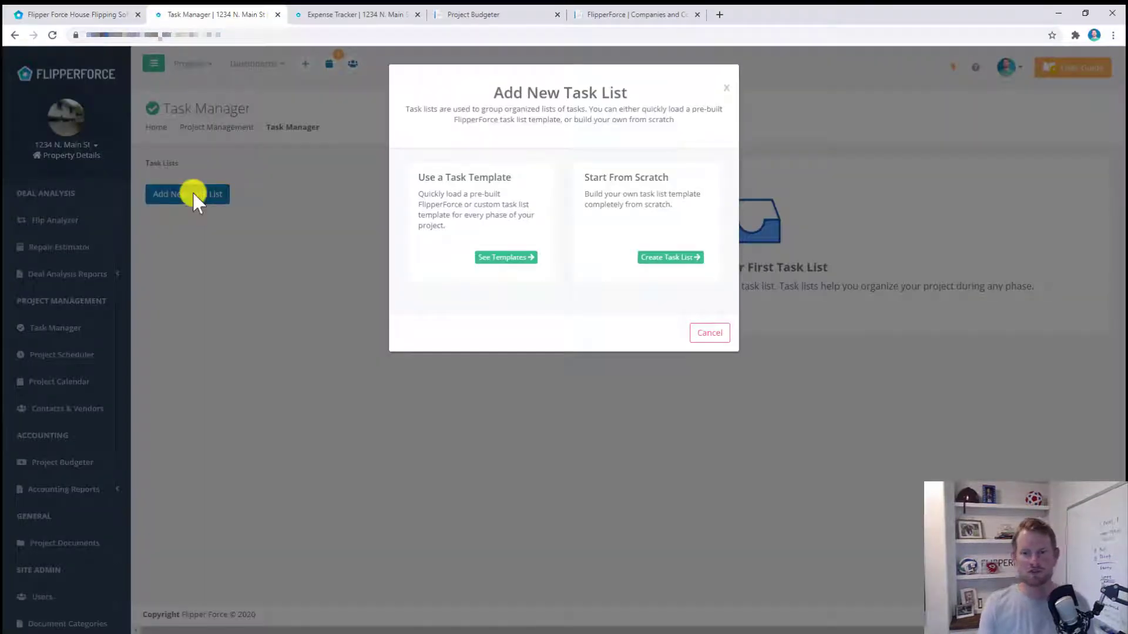
click(496, 258)
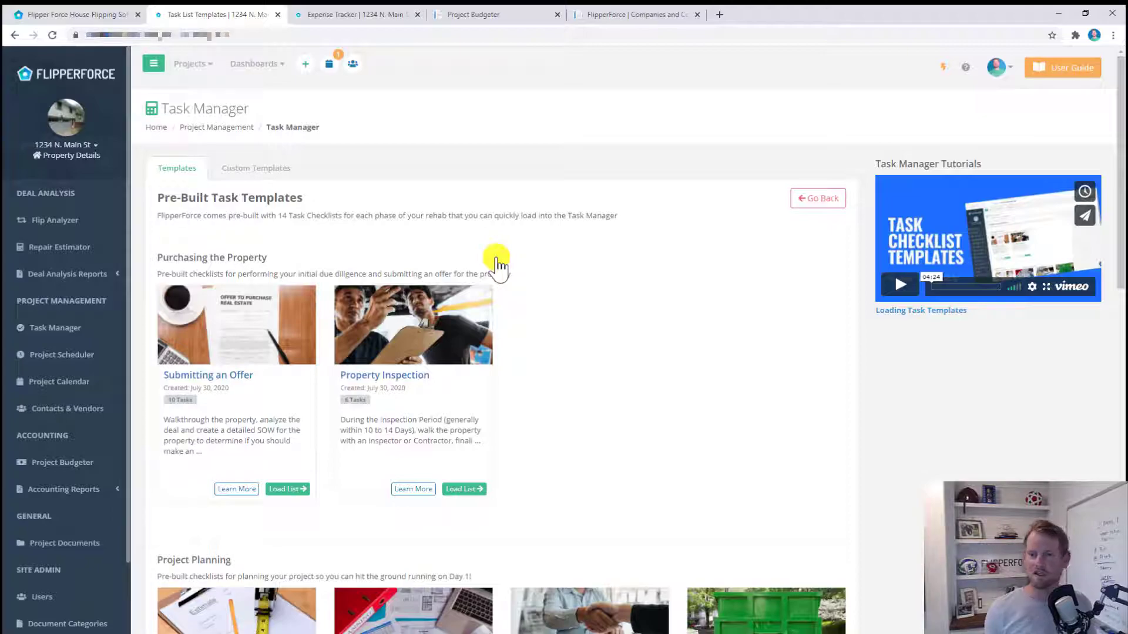
scroll(499, 265, down, 15)
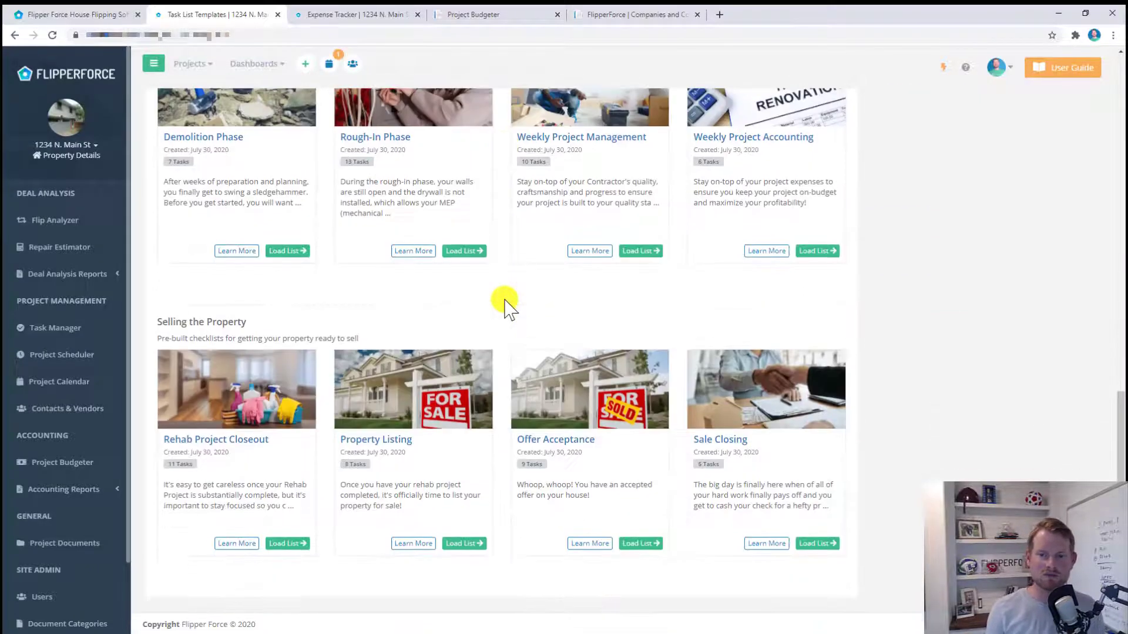
scroll(505, 304, up, 15)
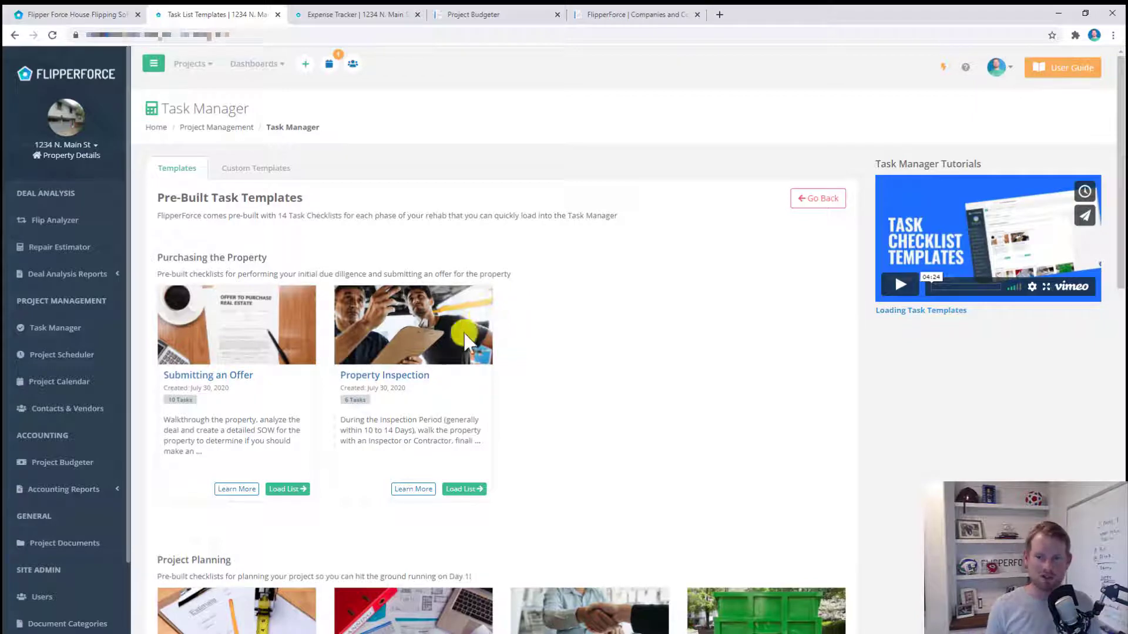
click(273, 491)
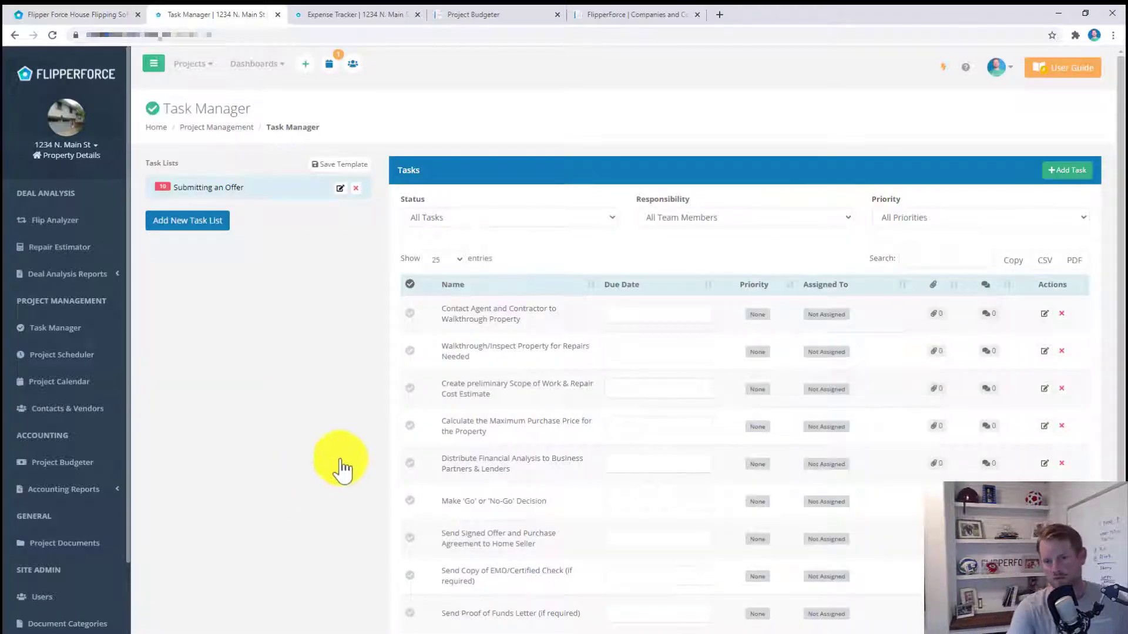
- Set the due dates of the first three tasks to 09/02/2020, 09/04/2020 and 09/03/2020, in list order
click(651, 317)
click(710, 187)
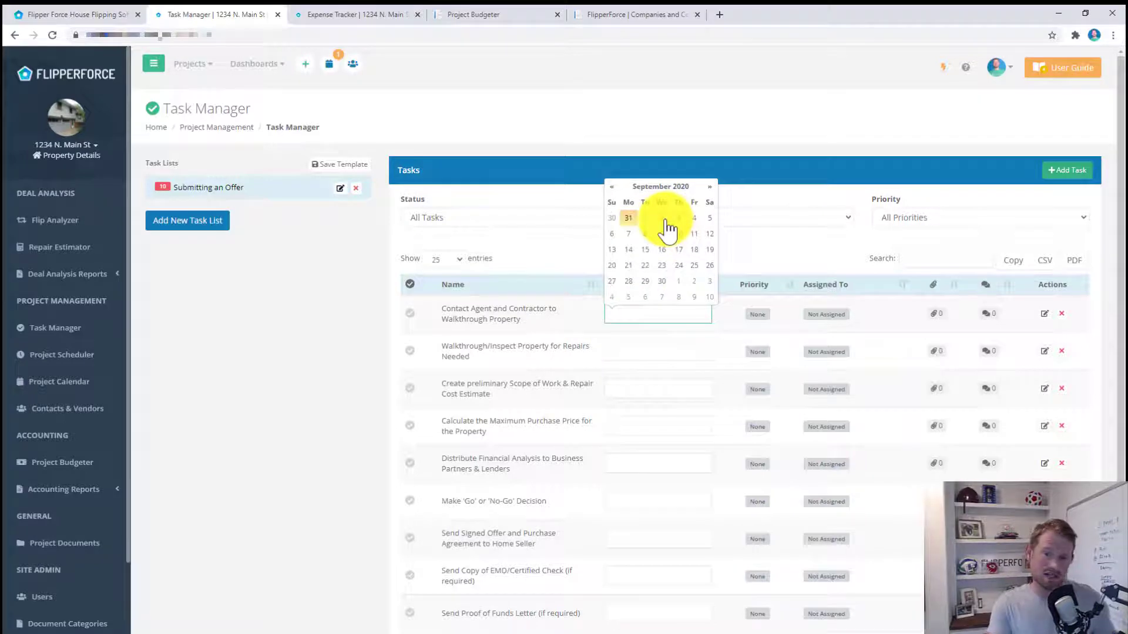
click(664, 219)
click(634, 353)
click(679, 334)
click(682, 385)
click(678, 372)
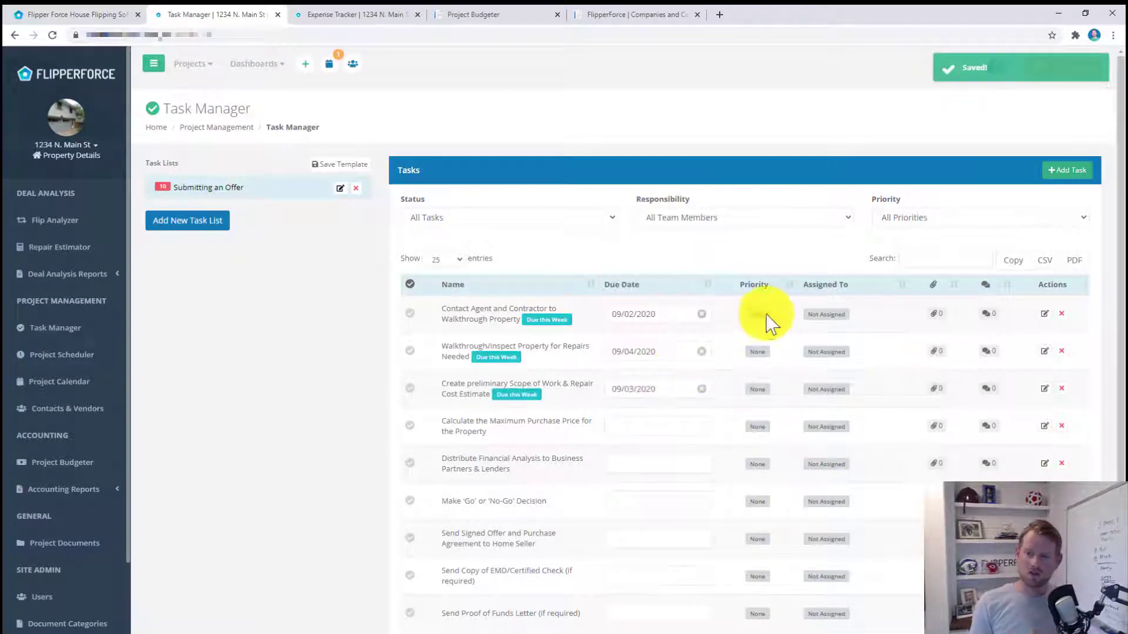
- Set the first task's priority to Urgent and the second and third tasks' priorities to High
click(764, 315)
click(765, 241)
click(758, 355)
click(767, 300)
click(757, 389)
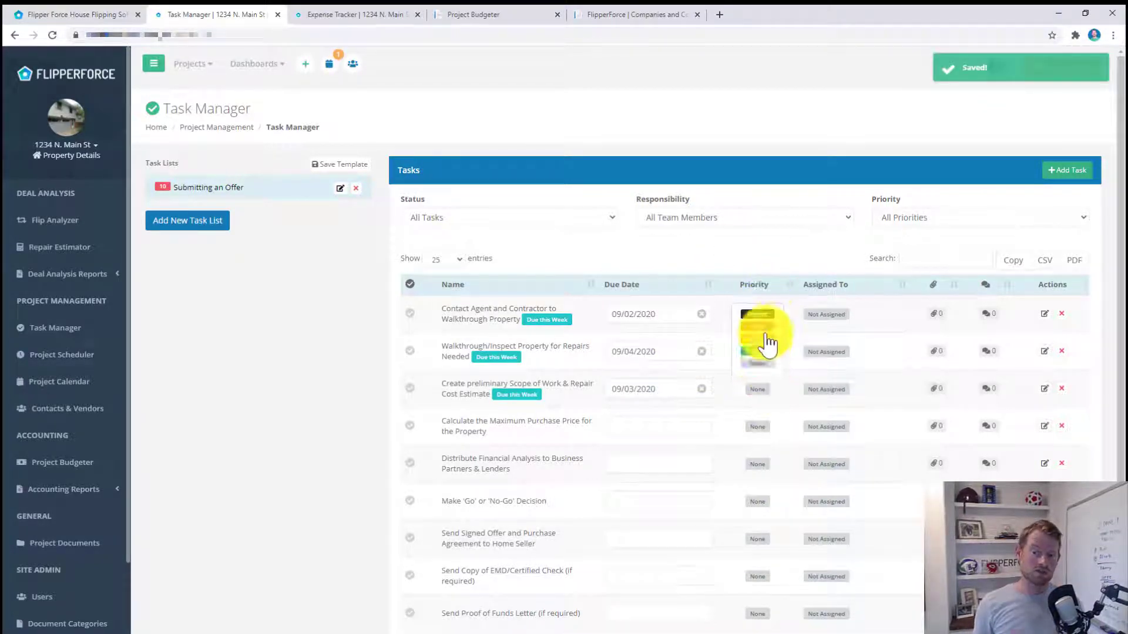
click(757, 336)
- Assign the agent and contractor walkthrough task and the repair inspection task to the team member
click(828, 314)
click(843, 352)
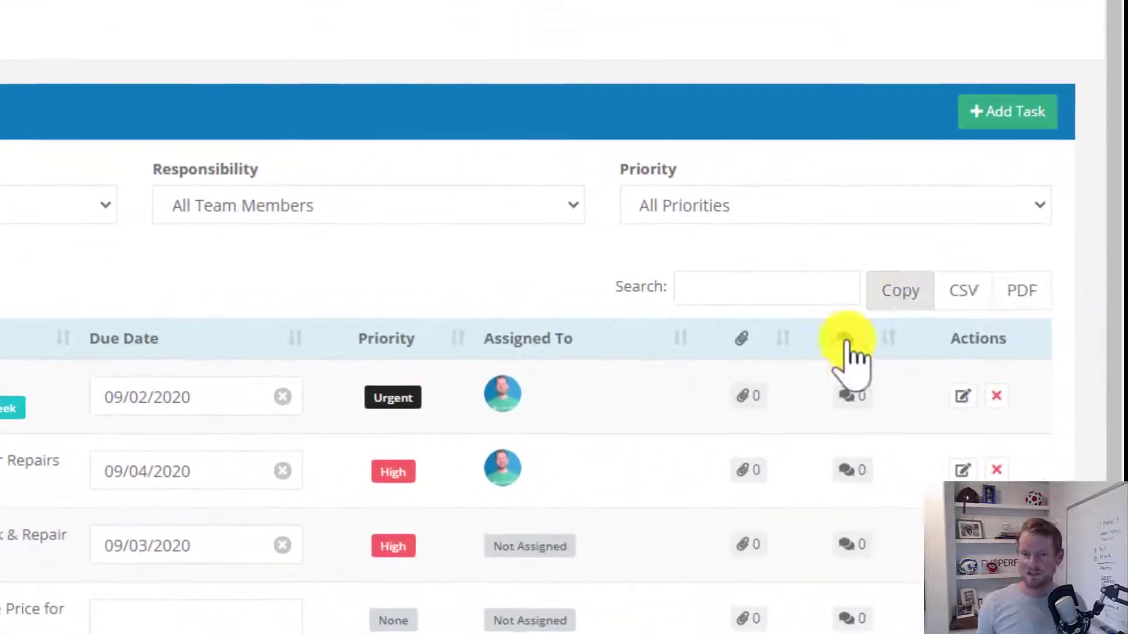
click(1022, 262)
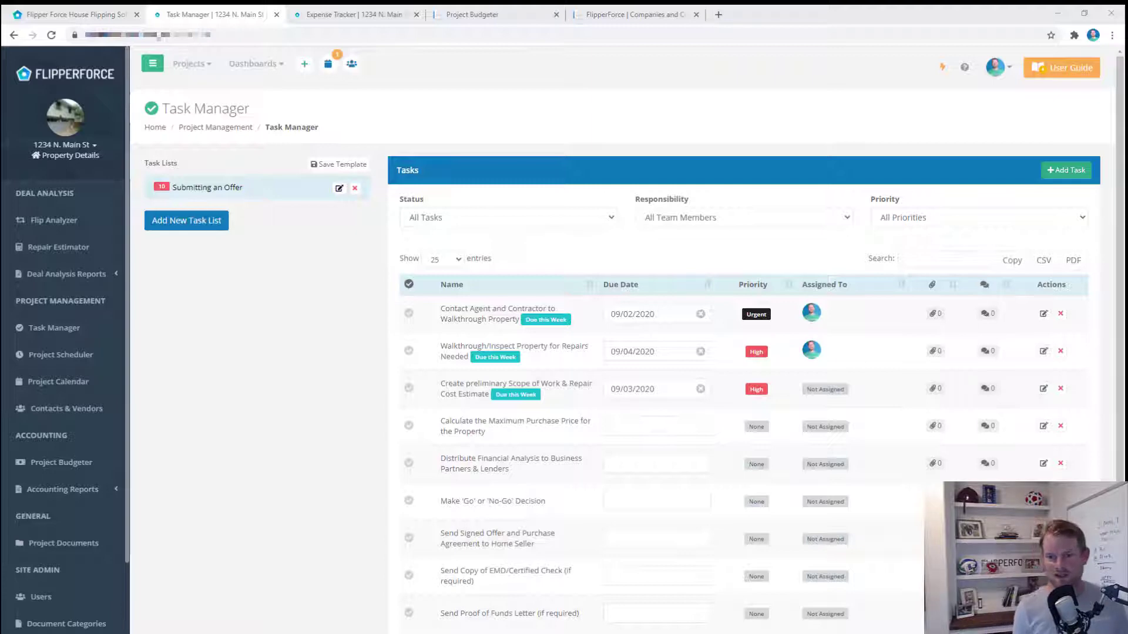
- Bring the weekly project look-ahead e-mail into view over the Task Manager, review it and close its window
drag(1125, 201, 533, 134)
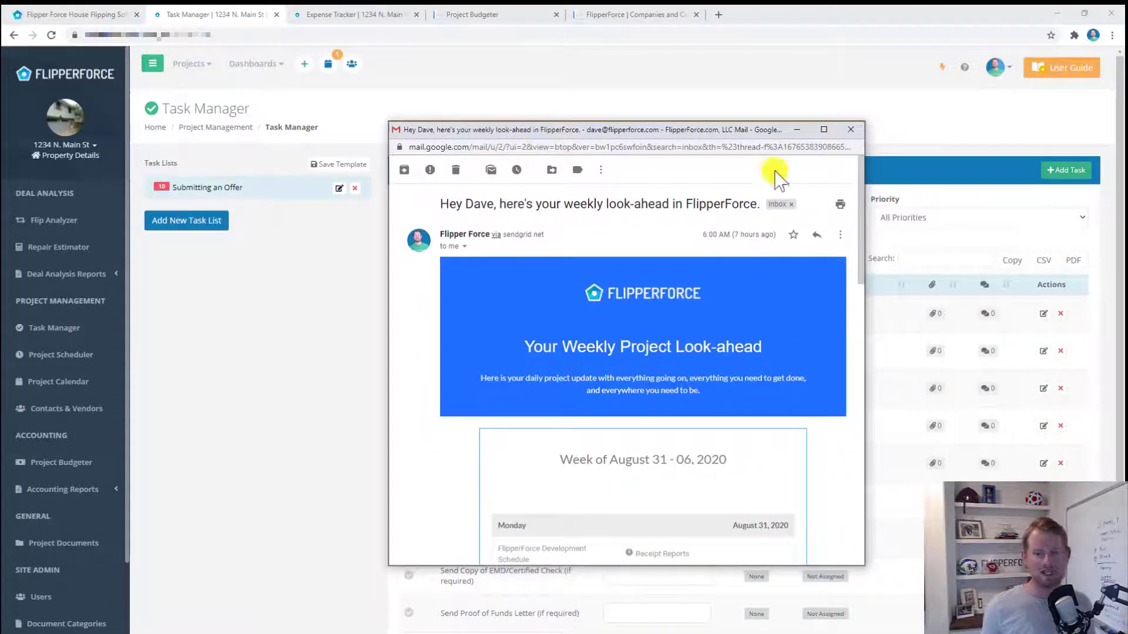
mouse_move(863, 191)
mouse_down()
mouse_move(857, 433)
mouse_move(858, 169)
mouse_up()
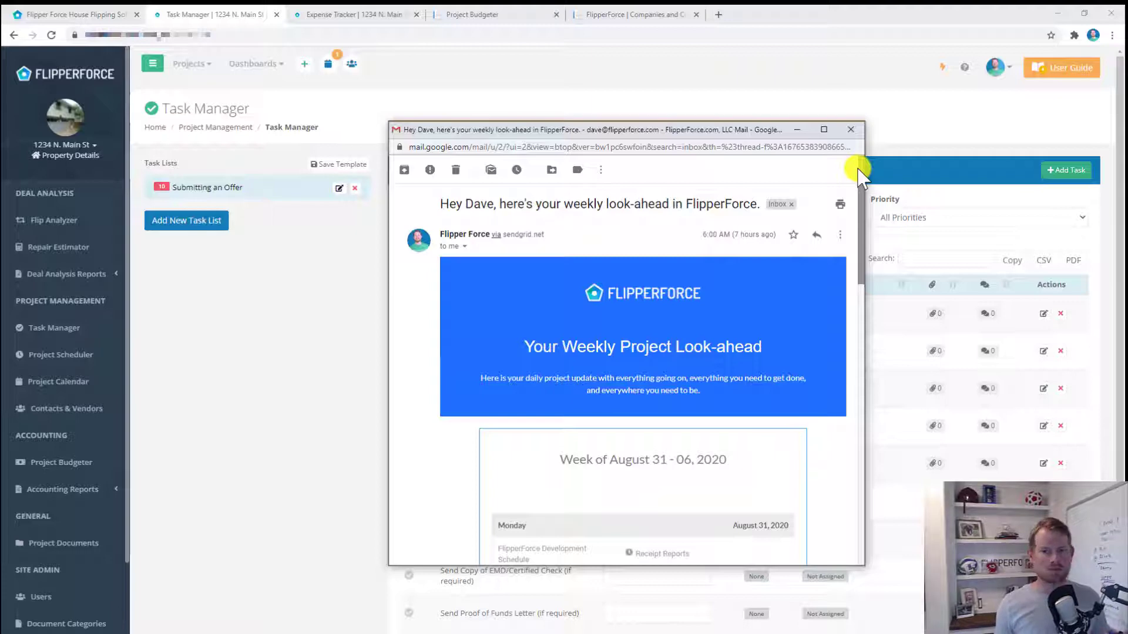
click(850, 129)
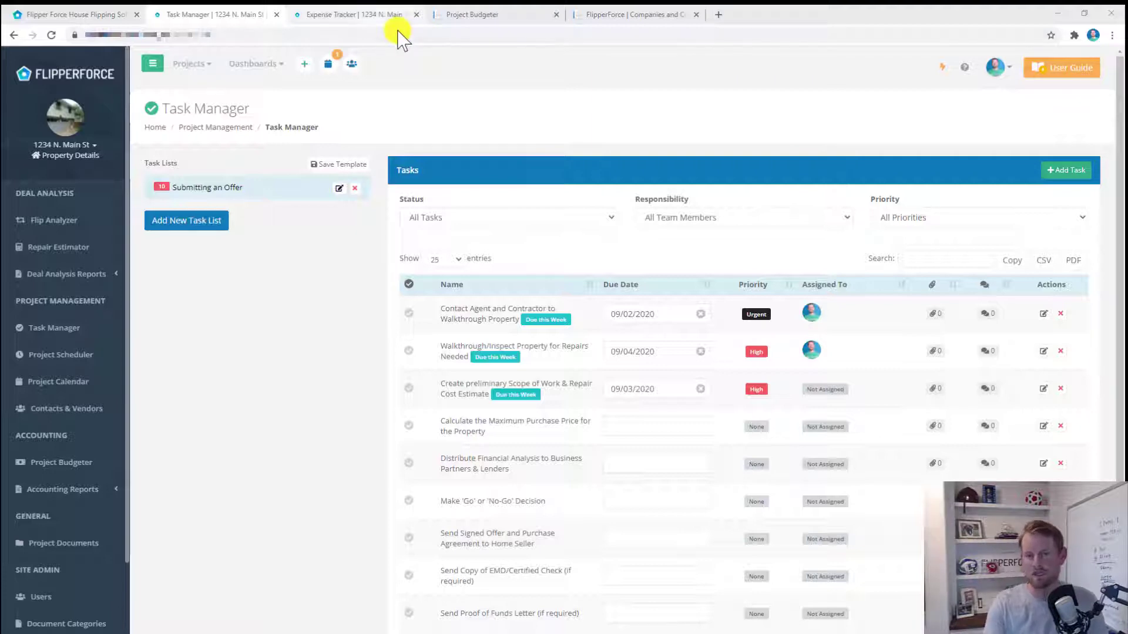
- Switch to the Expense Tracker and sort the expenses by date, oldest first and back to newest first
click(353, 14)
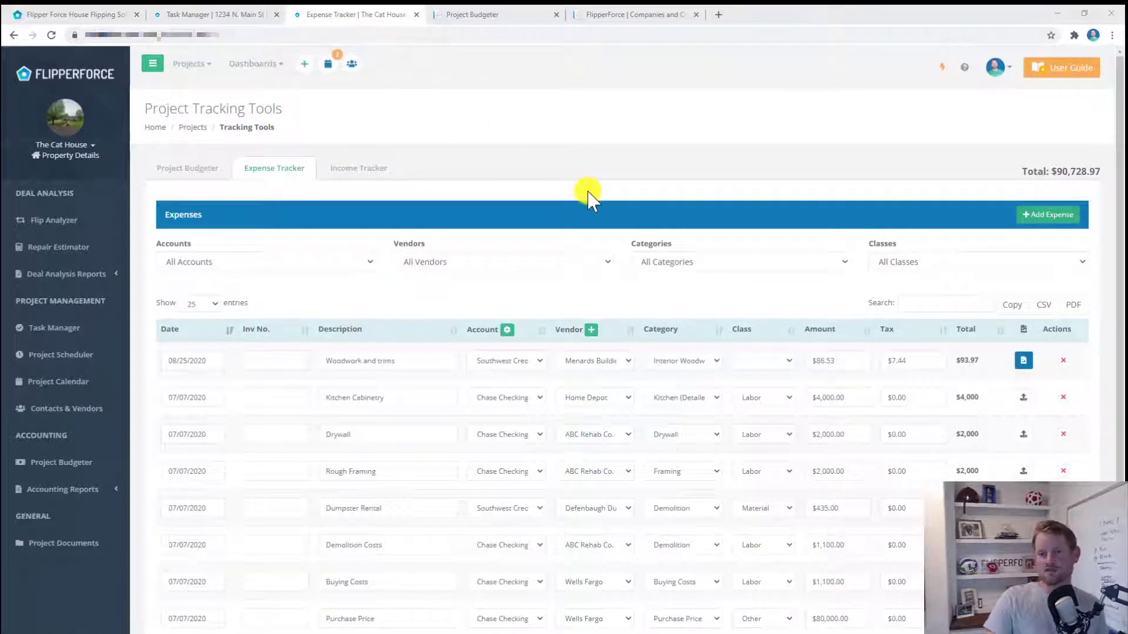
scroll(588, 194, down, 2)
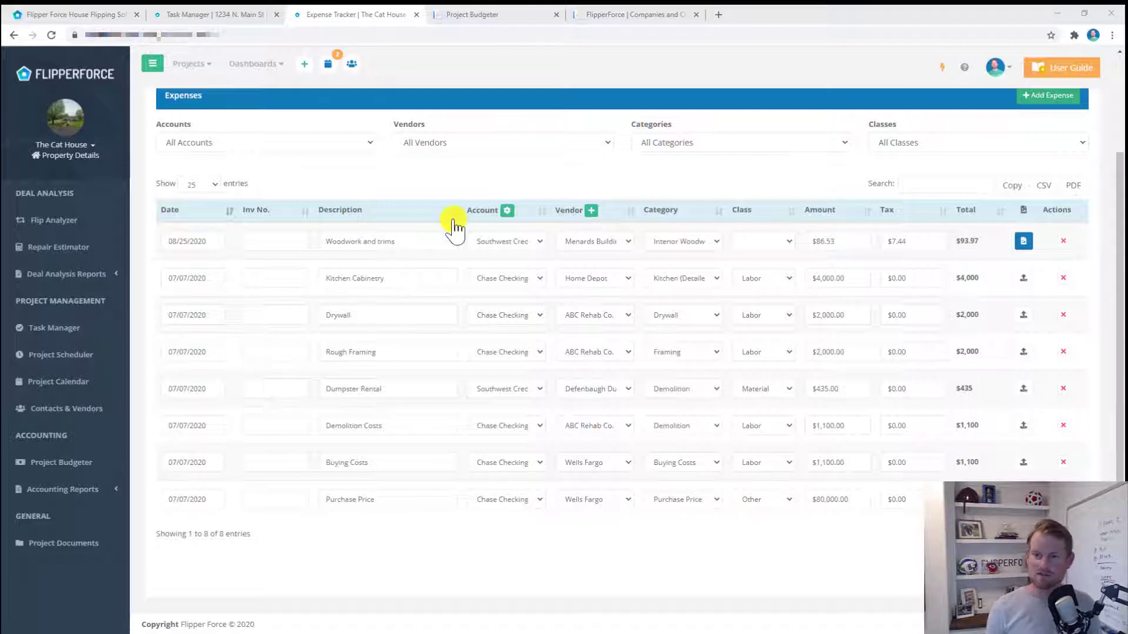
click(228, 222)
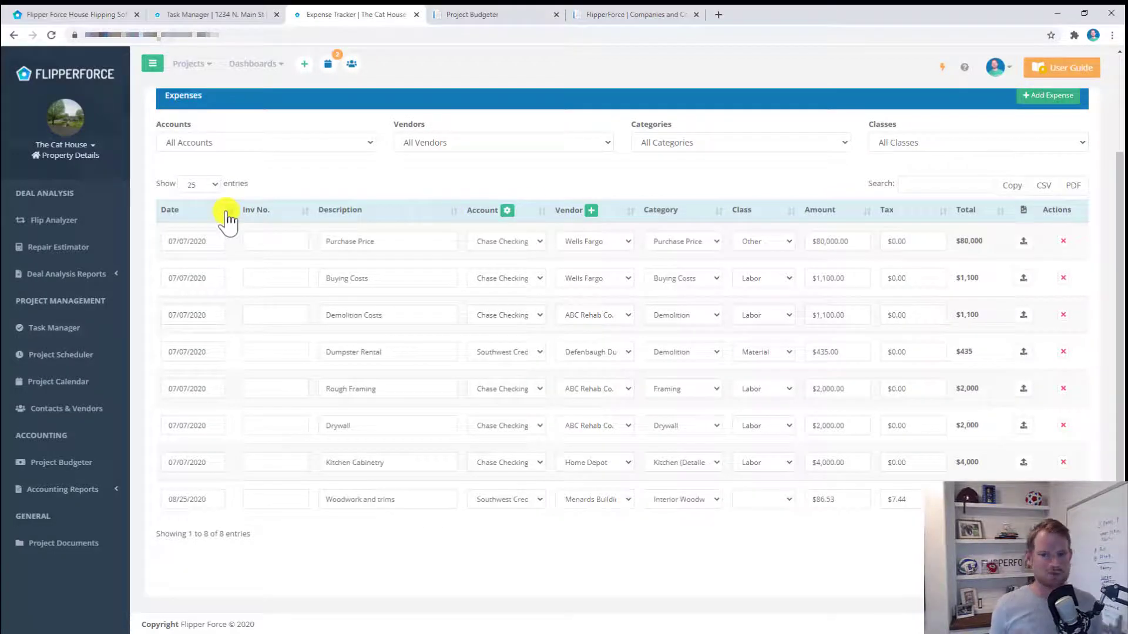
click(228, 221)
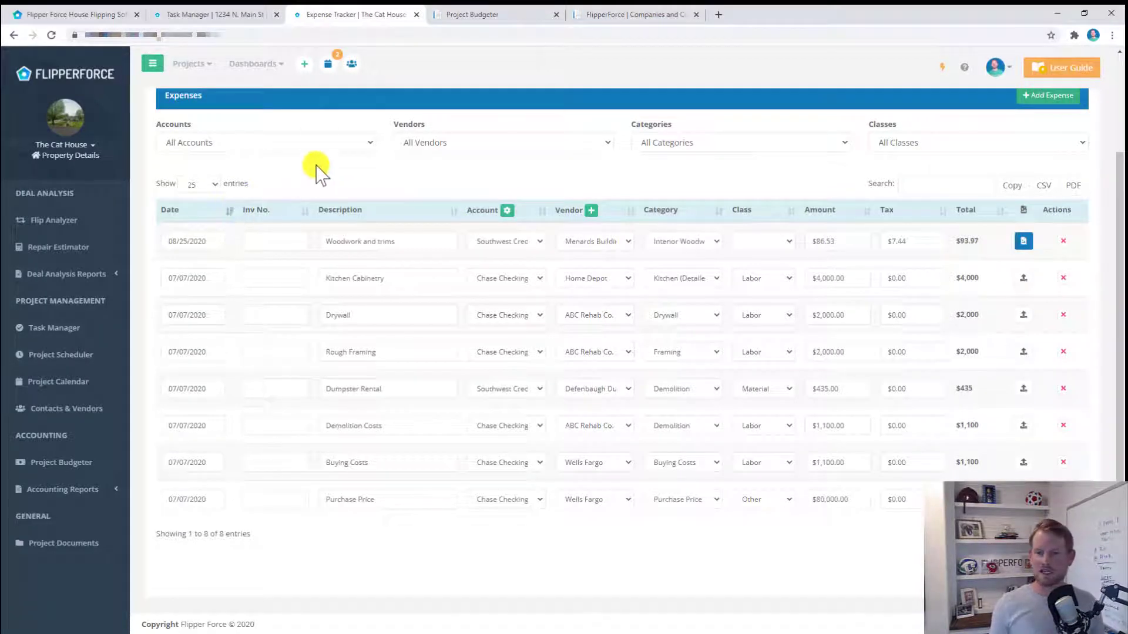
- Look through the available account, vendor and category filter options for the expenses without applying any
click(361, 144)
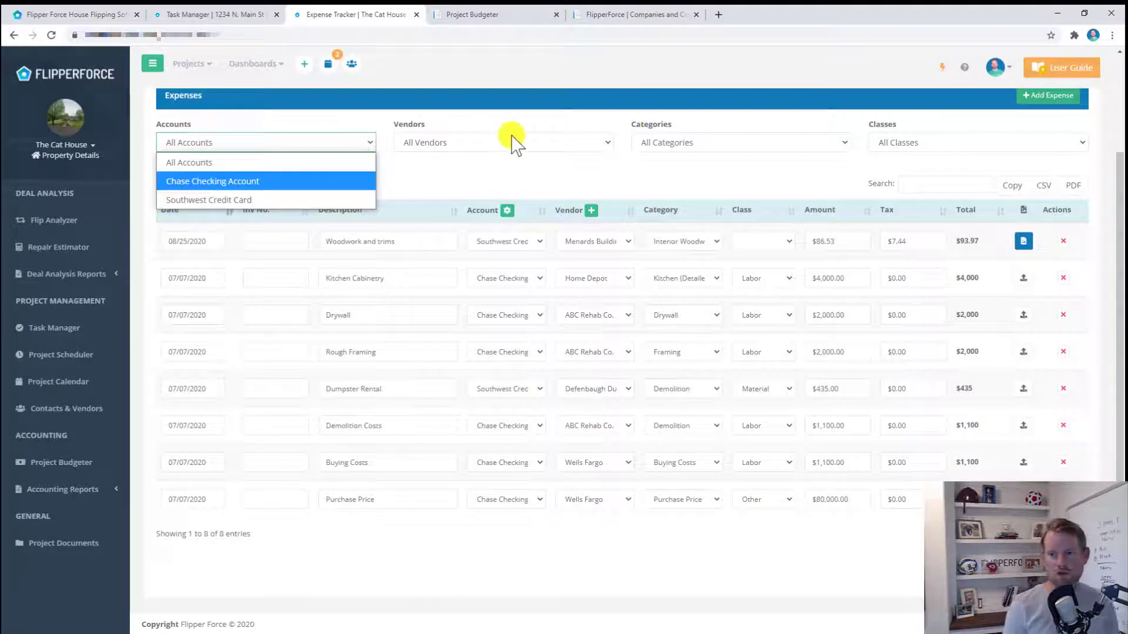
click(538, 143)
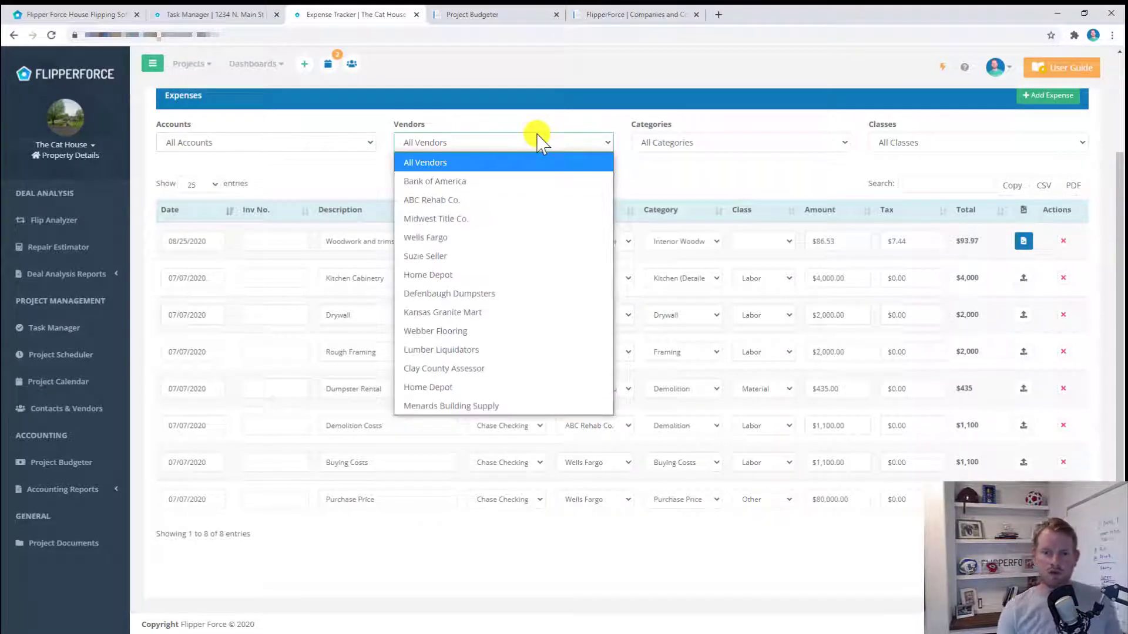
click(705, 144)
scroll(708, 320, up, 2)
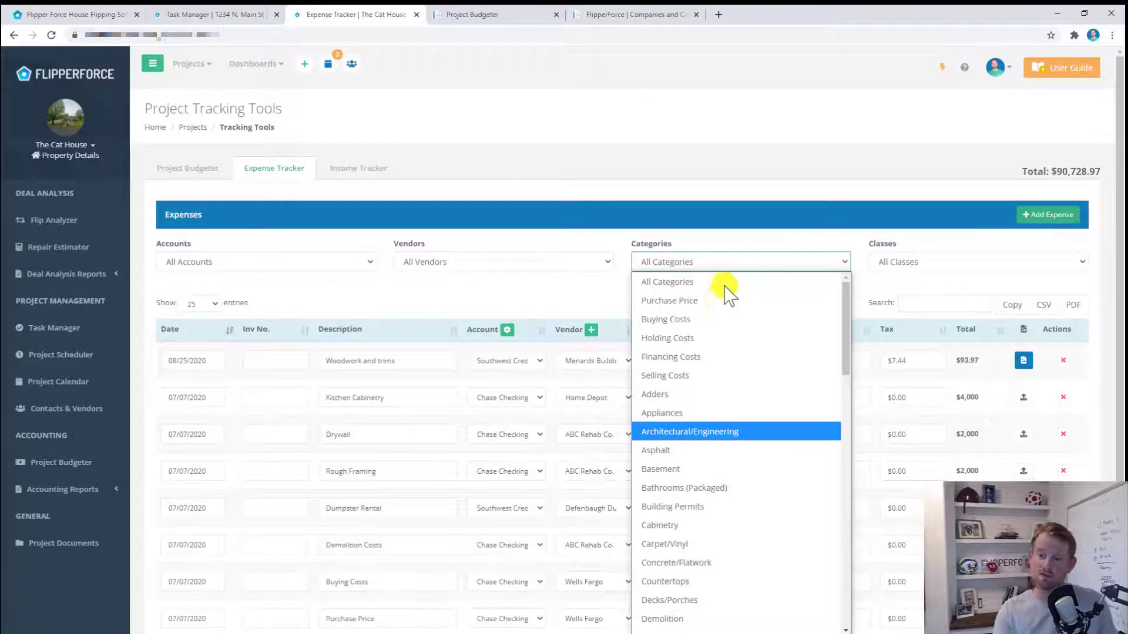
click(746, 247)
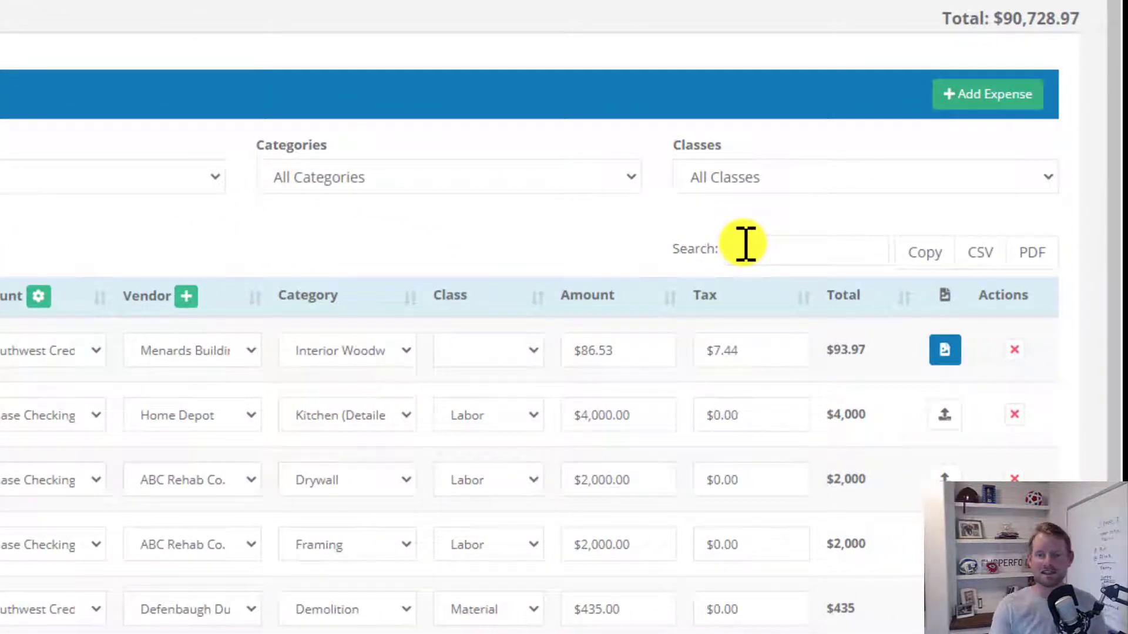
- Search the expenses for "kitchen" and for "400", and clear the search
click(745, 246)
text(kitchen)
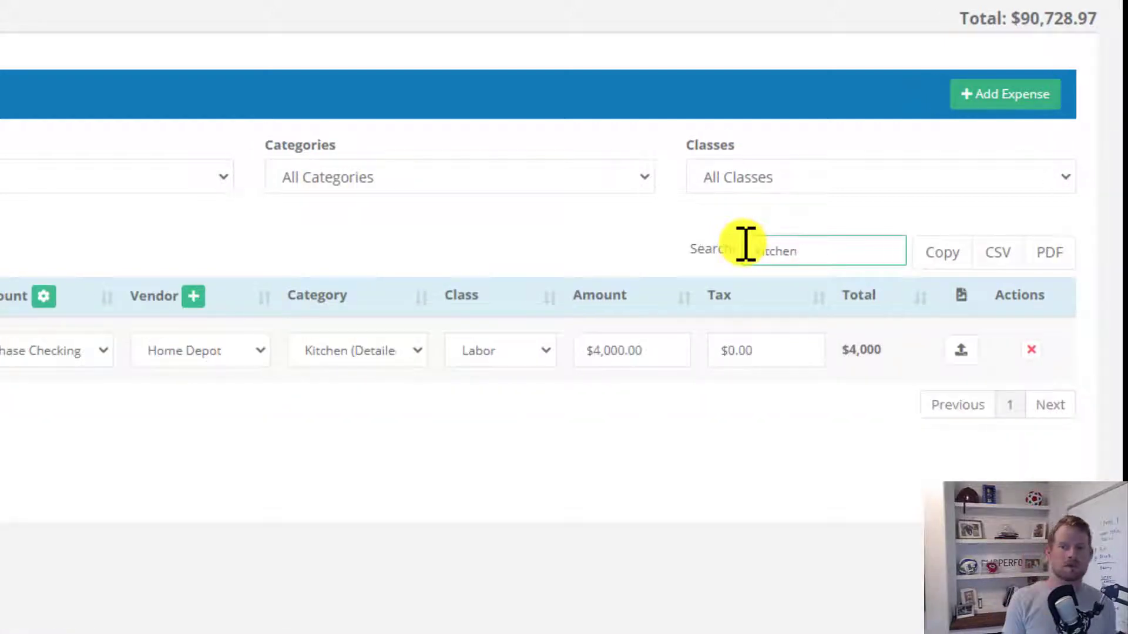
double_click(745, 246)
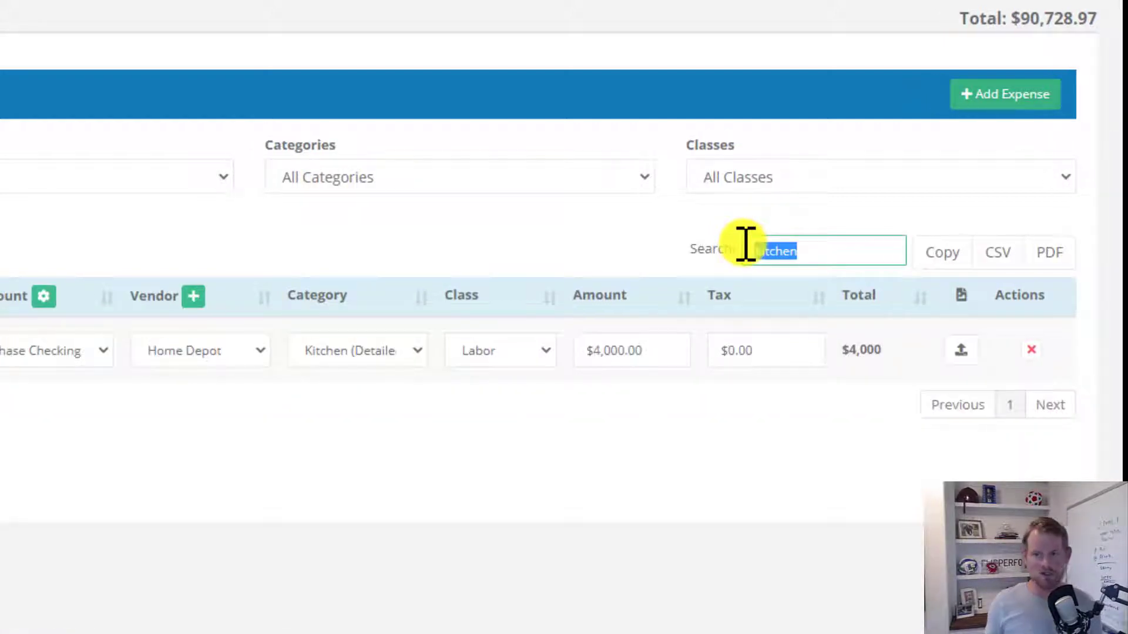
key(BackSpace)
text(400)
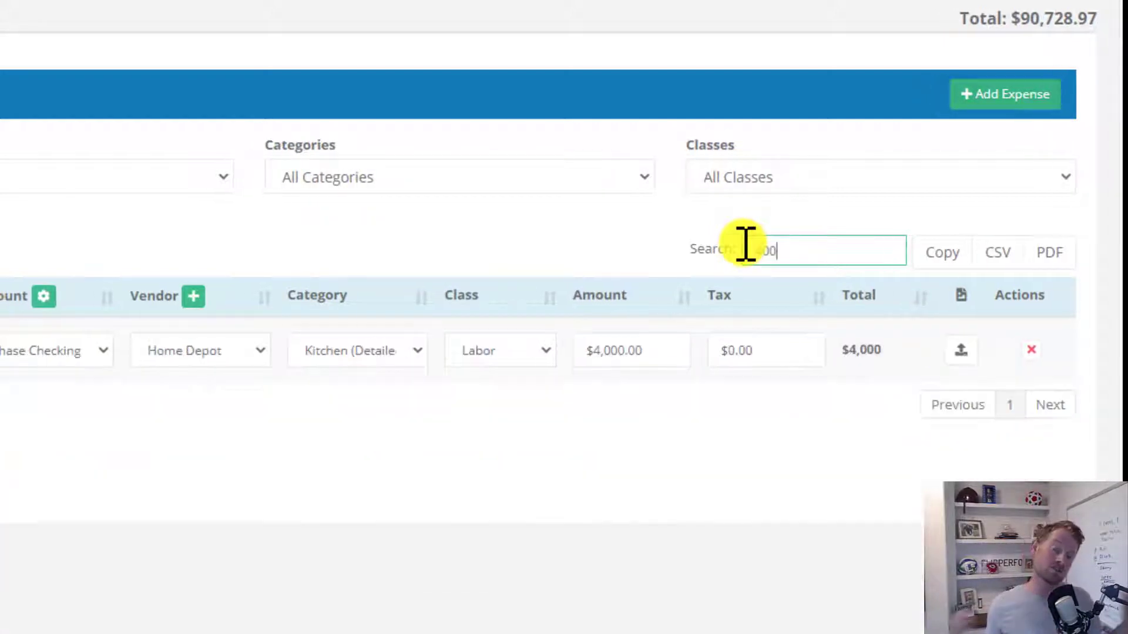
key(BackSpace)
key(BackSpace)
key(BackSpace)
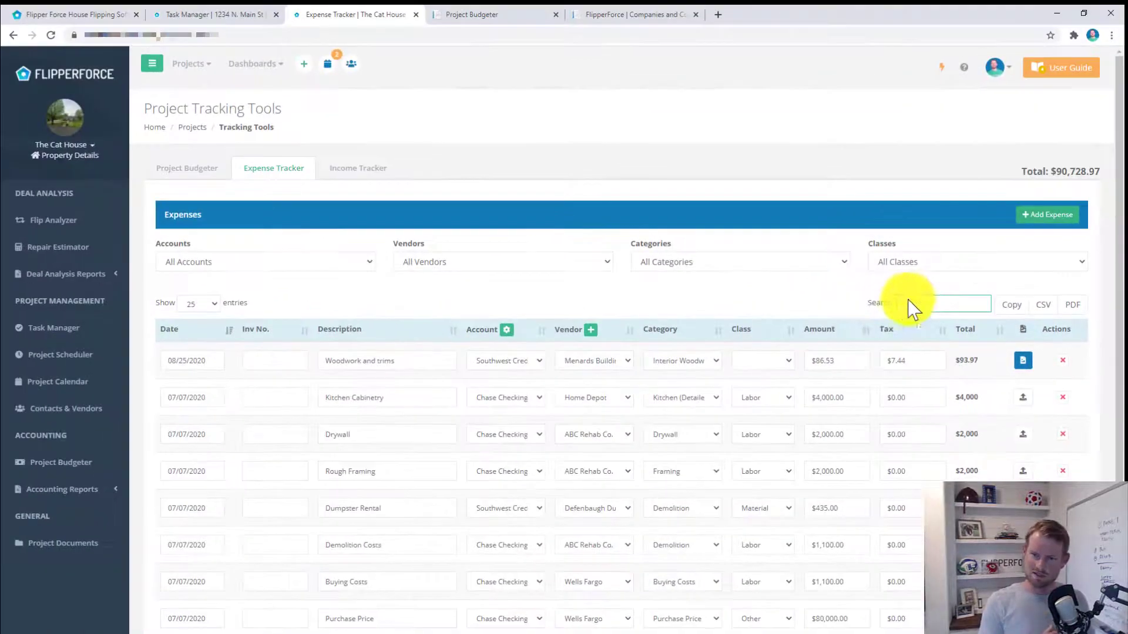
- Add a new expense with IMG_3629.jpg as its receipt and the category Concrete/Flatwork, saving and closing the form
click(282, 358)
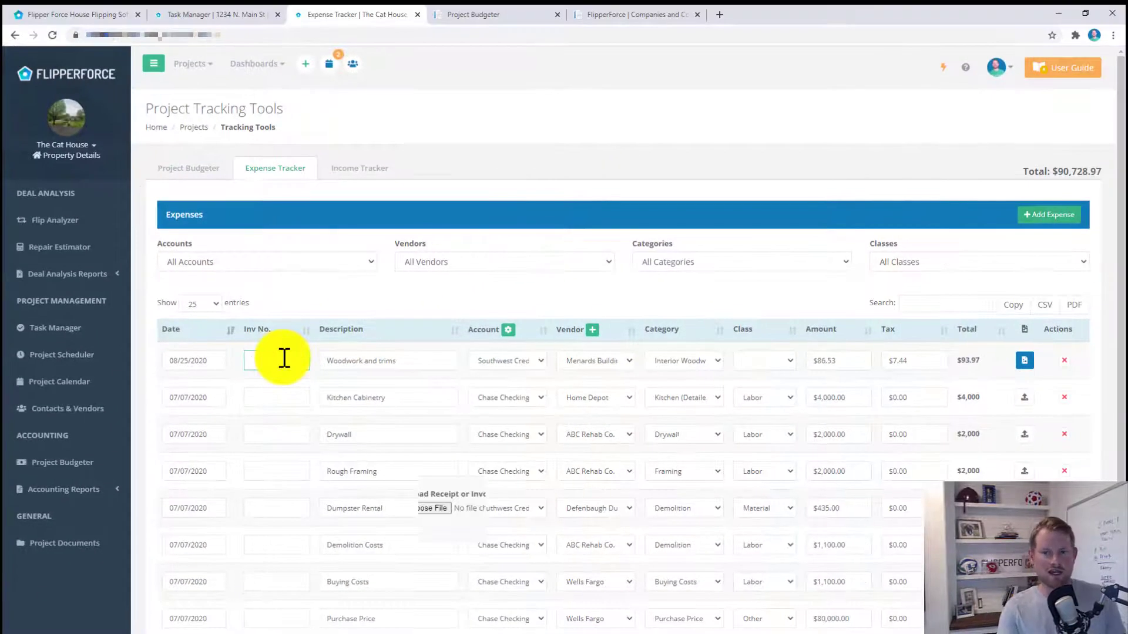
click(1050, 226)
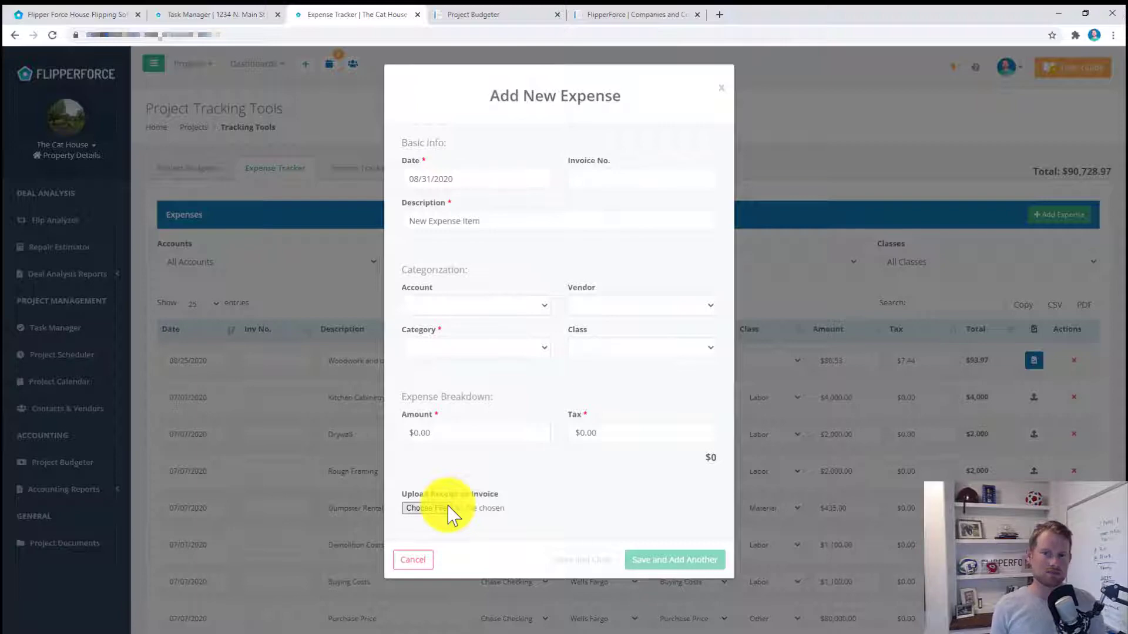
click(425, 508)
key(Escape)
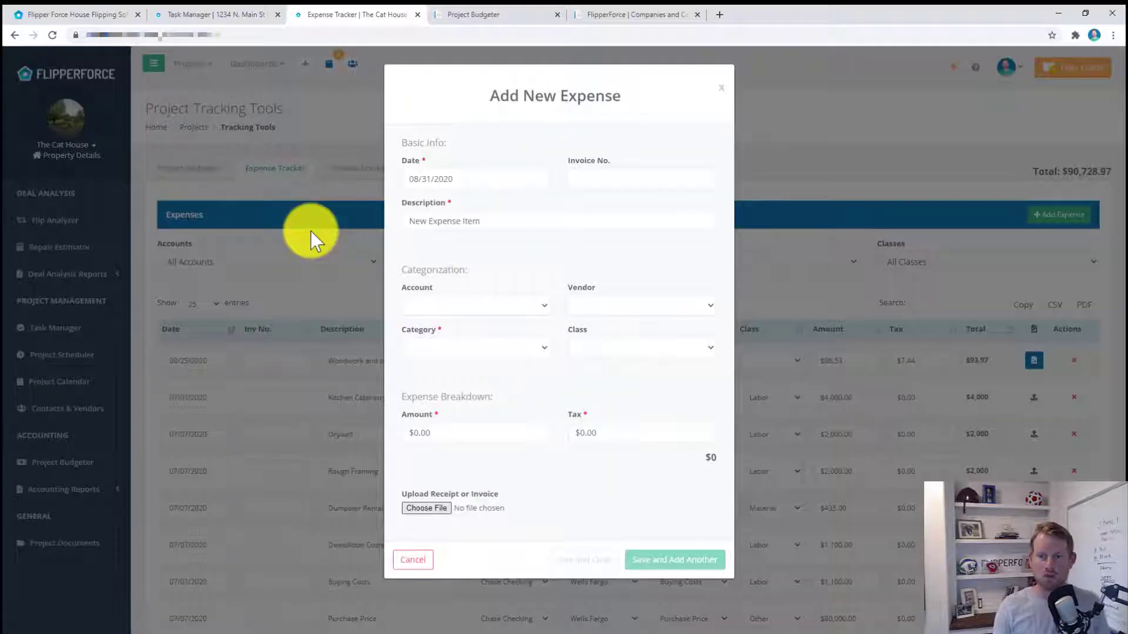
click(489, 353)
click(482, 298)
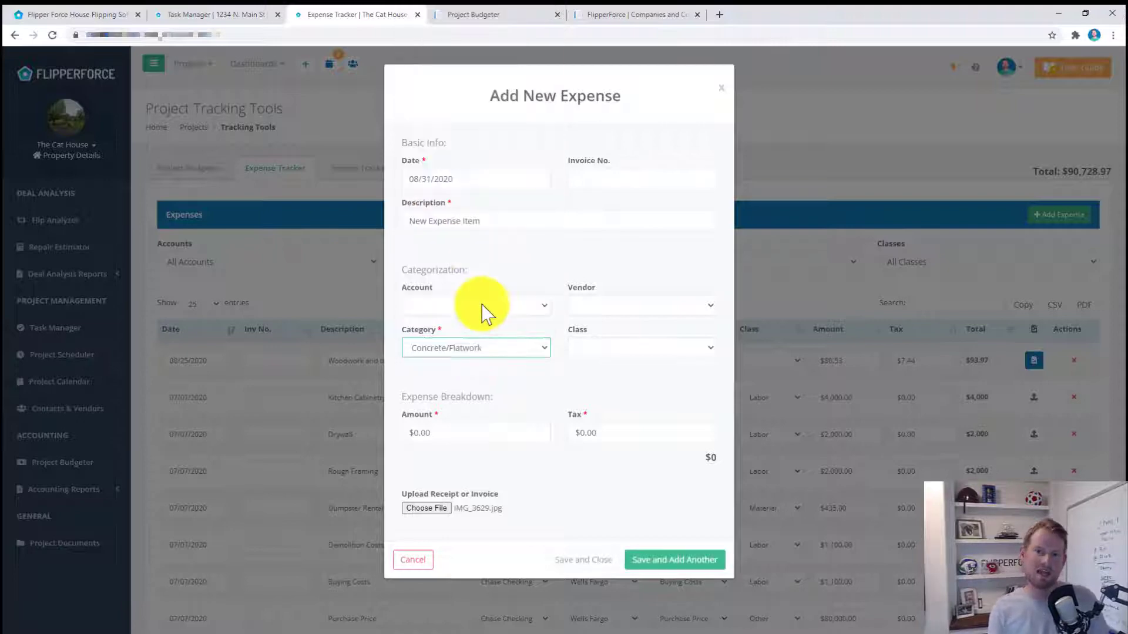
click(608, 561)
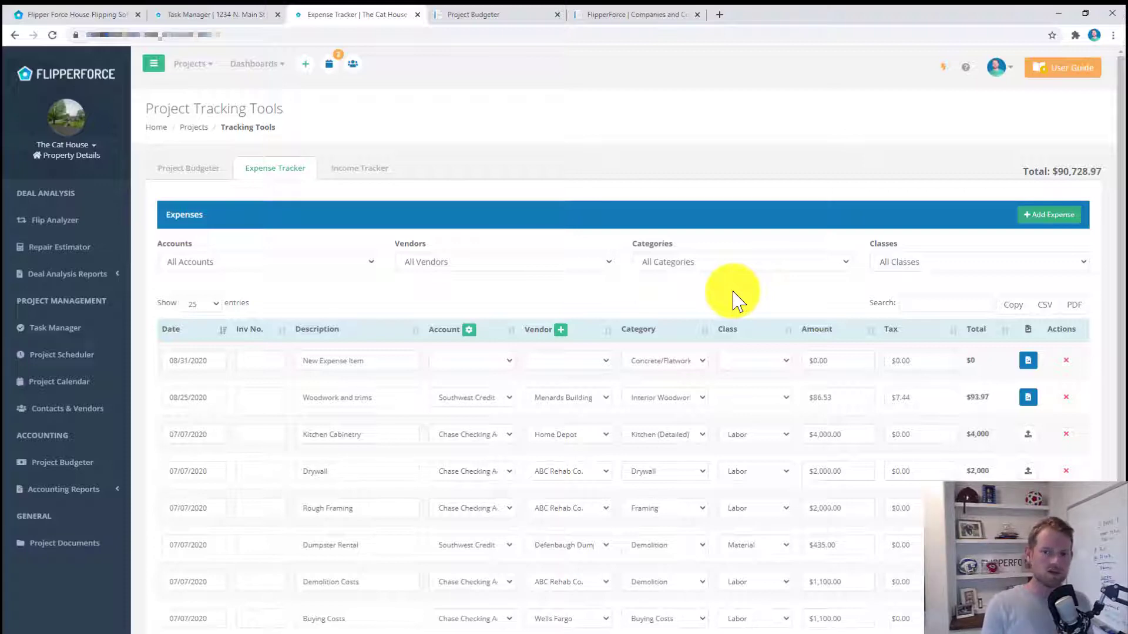
- Switch to the Project Budgeter page, view the split expenses option for a new expense, and return to the Expense Tracker
click(508, 15)
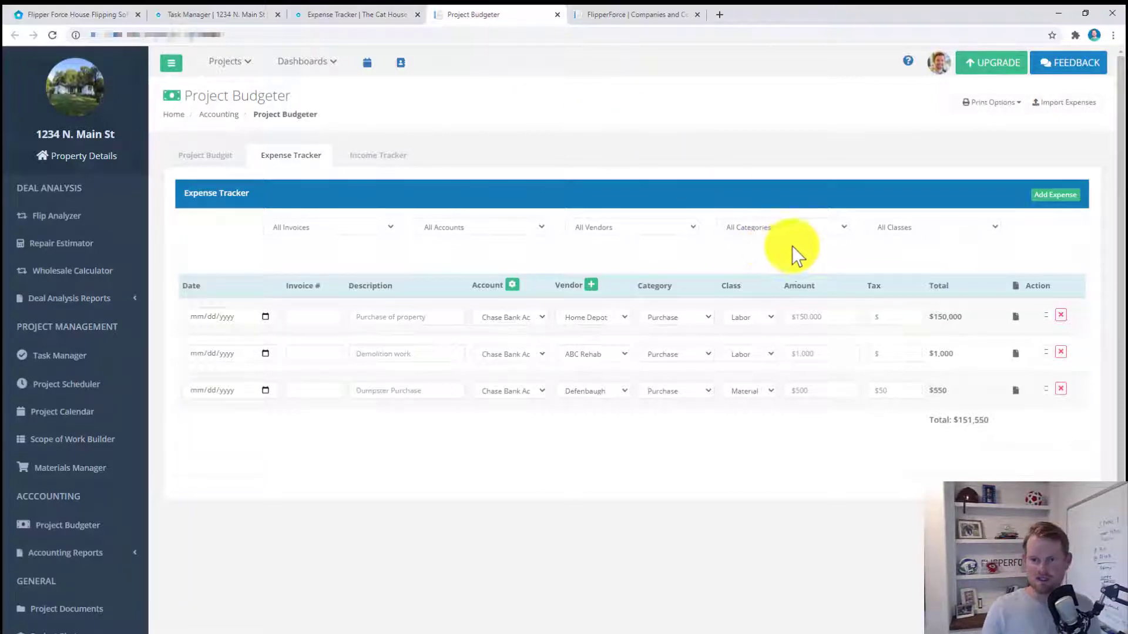
click(1045, 196)
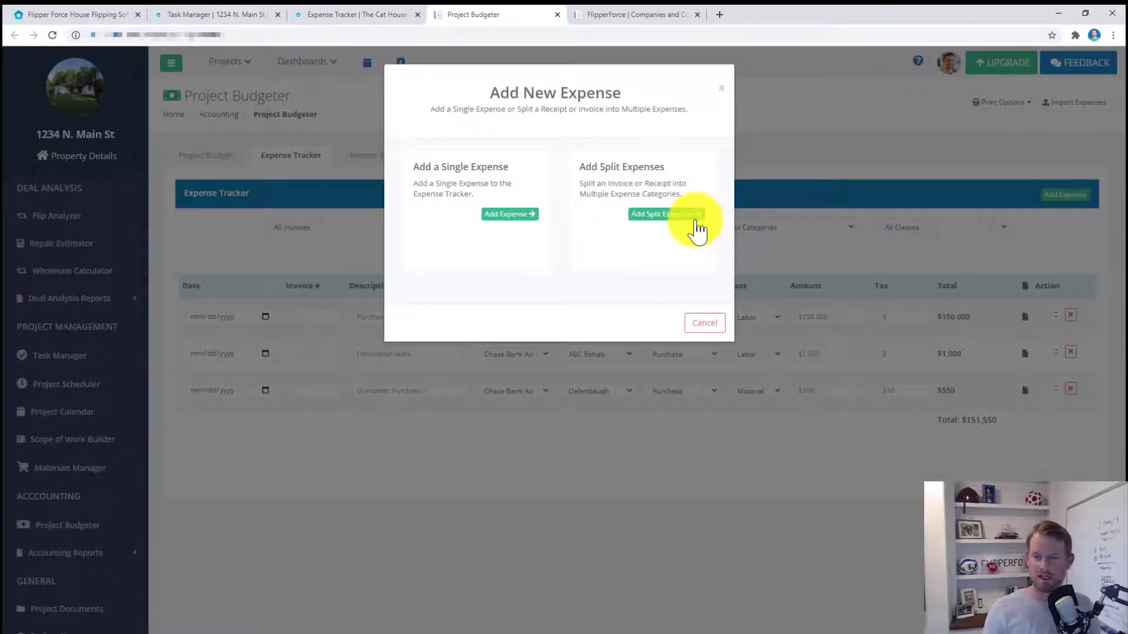
click(696, 222)
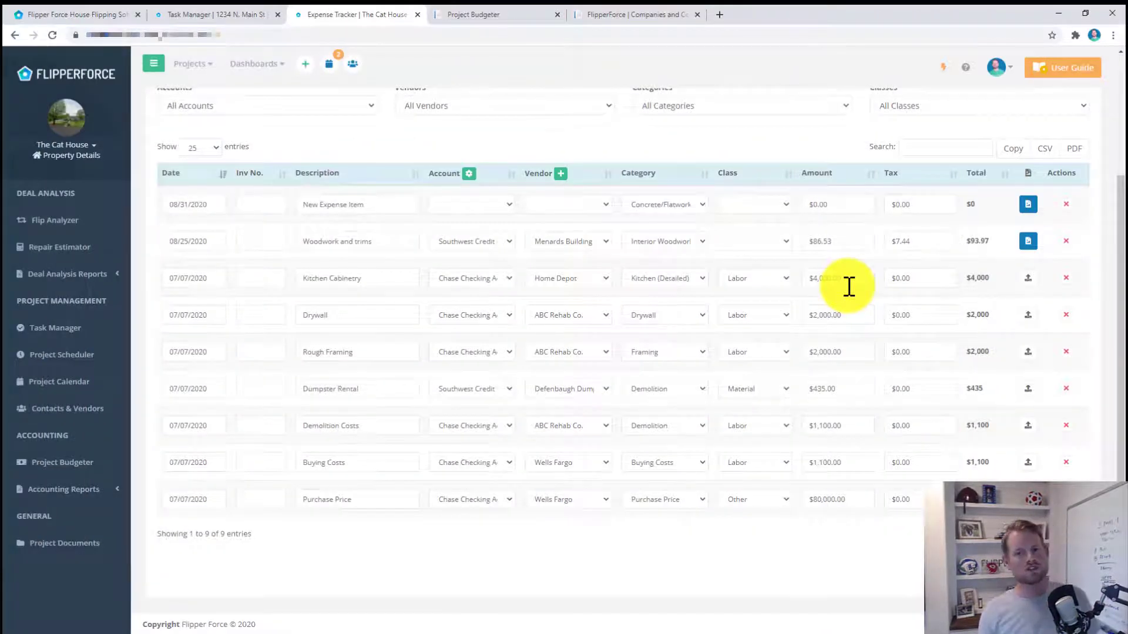
scroll(849, 286, up, 3)
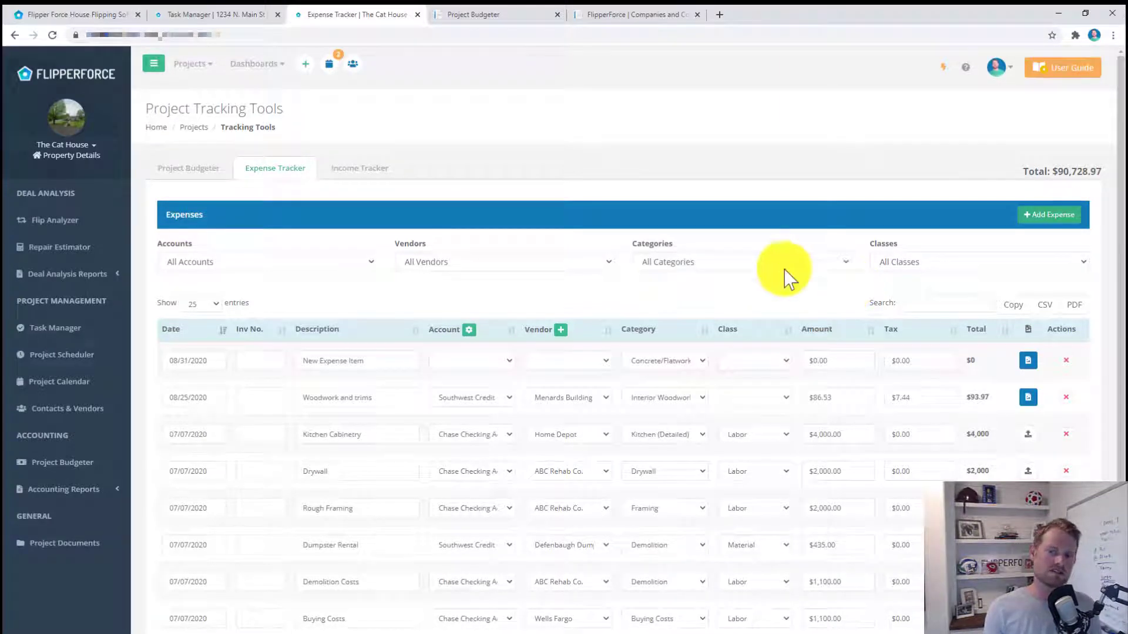
- Switch to the Companies & Contacts page and sort the companies by name in reverse and back to ascending order
click(653, 17)
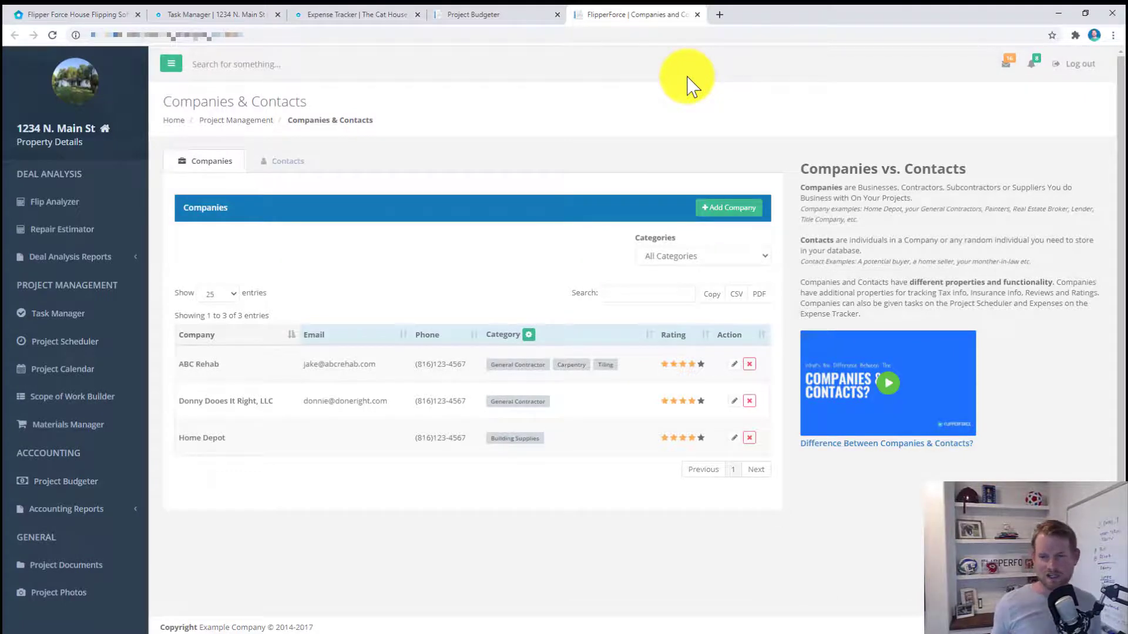
click(289, 340)
click(290, 340)
- Search the companies list for "ab" twice, clearing the search each time
click(634, 293)
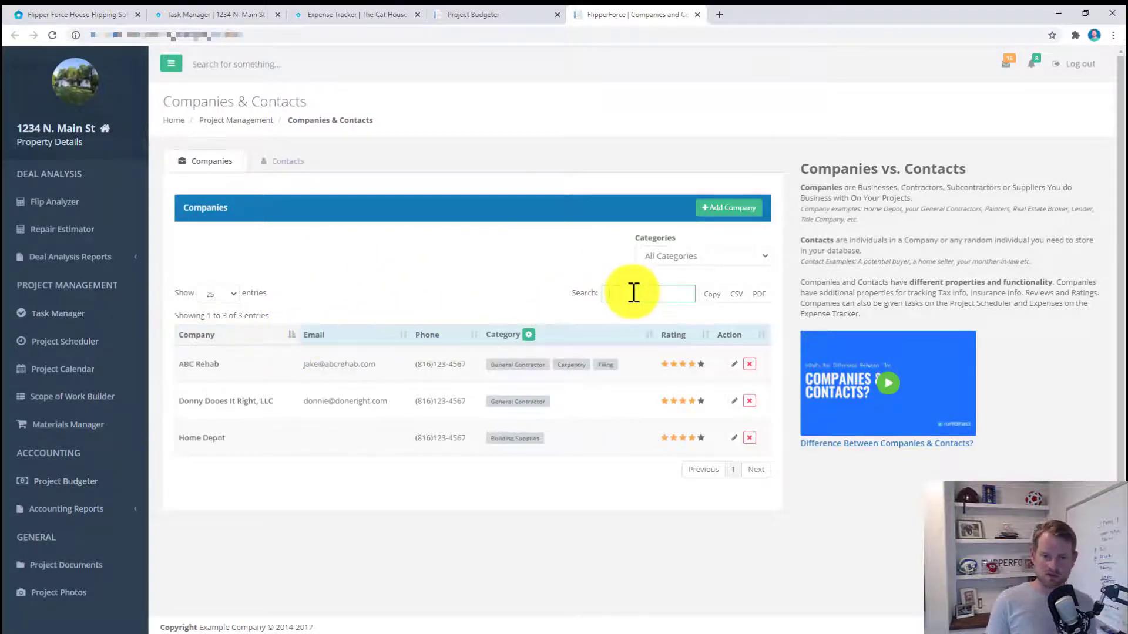
text(ab)
key(BackSpace)
key(BackSpace)
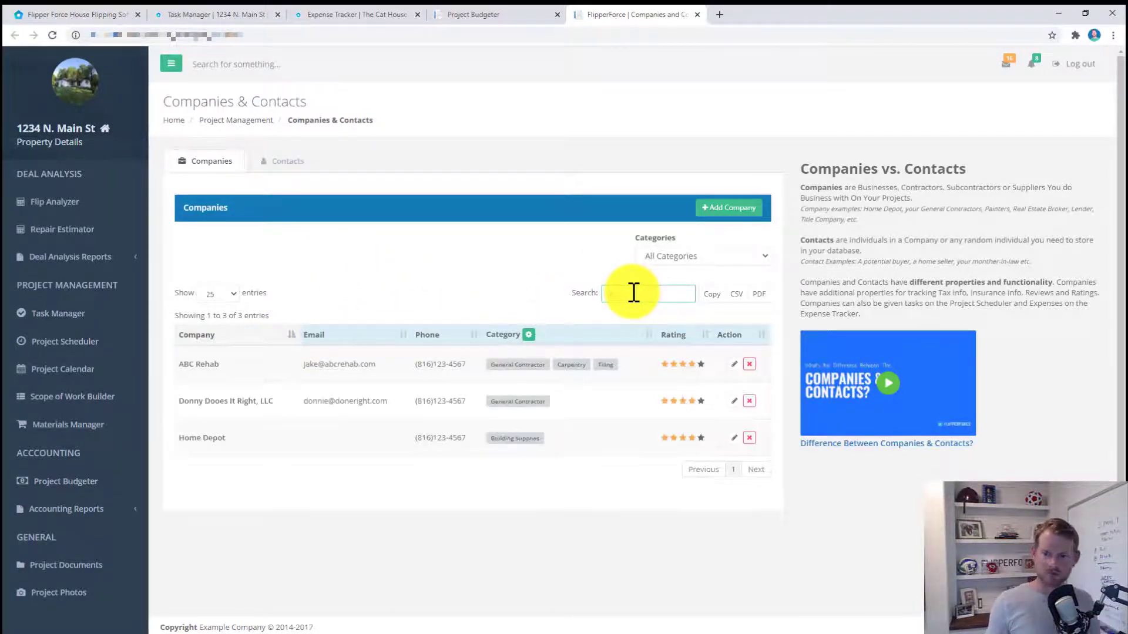
text(ab)
key(BackSpace)
key(BackSpace)
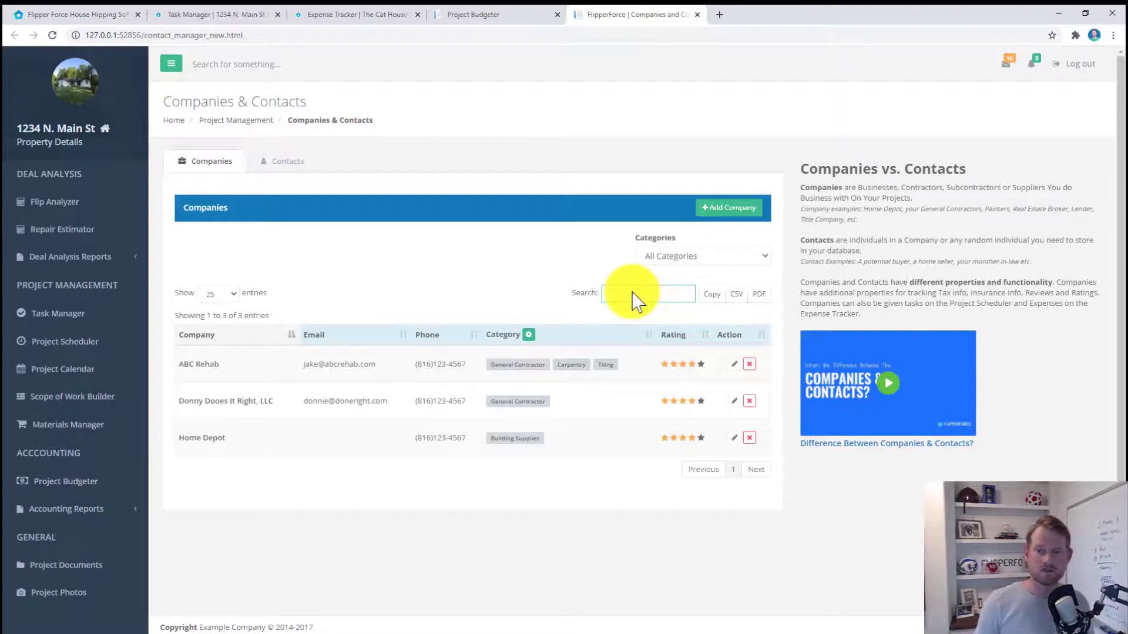
- Open the ABC Rehab company details and review its contact info, company contacts, insurance and documents
click(206, 365)
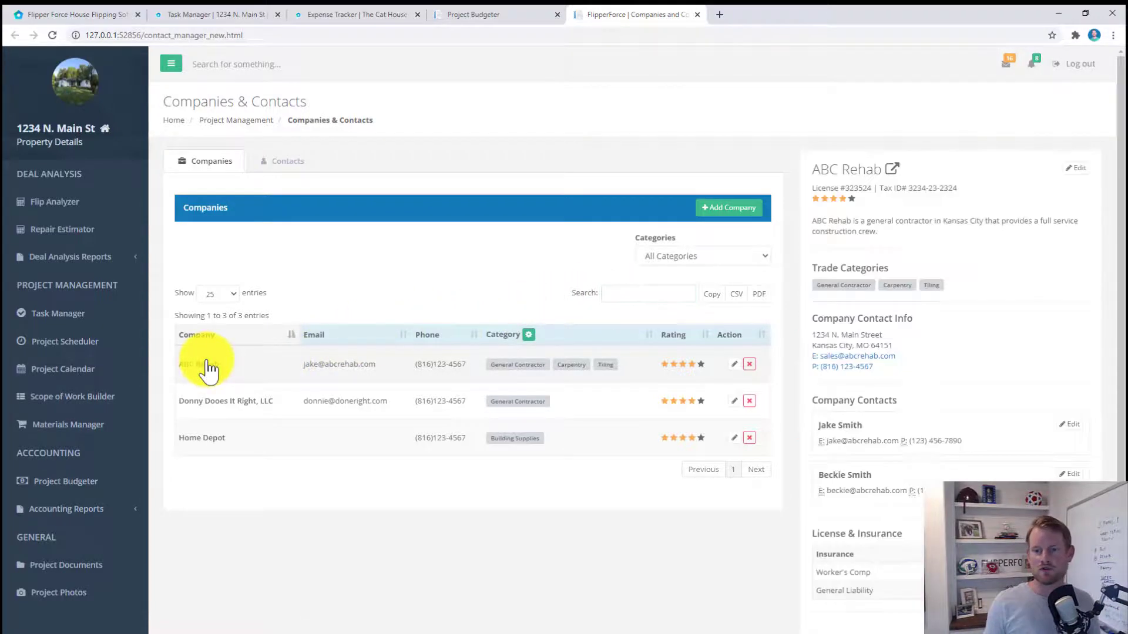
scroll(1052, 194, down, 1)
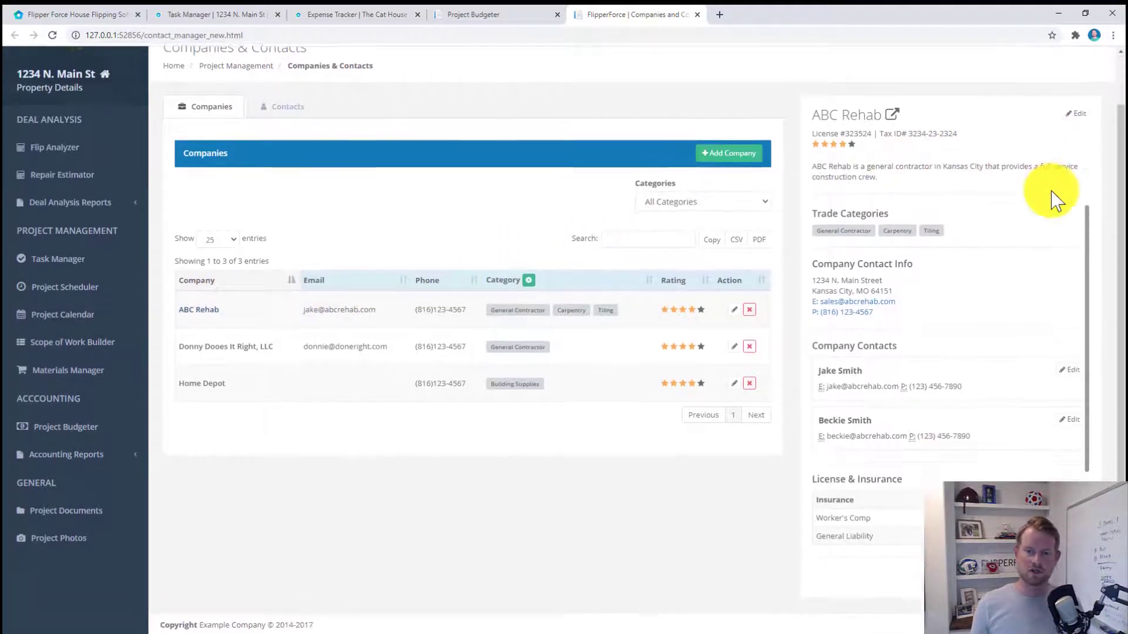
scroll(1084, 232, down, 2)
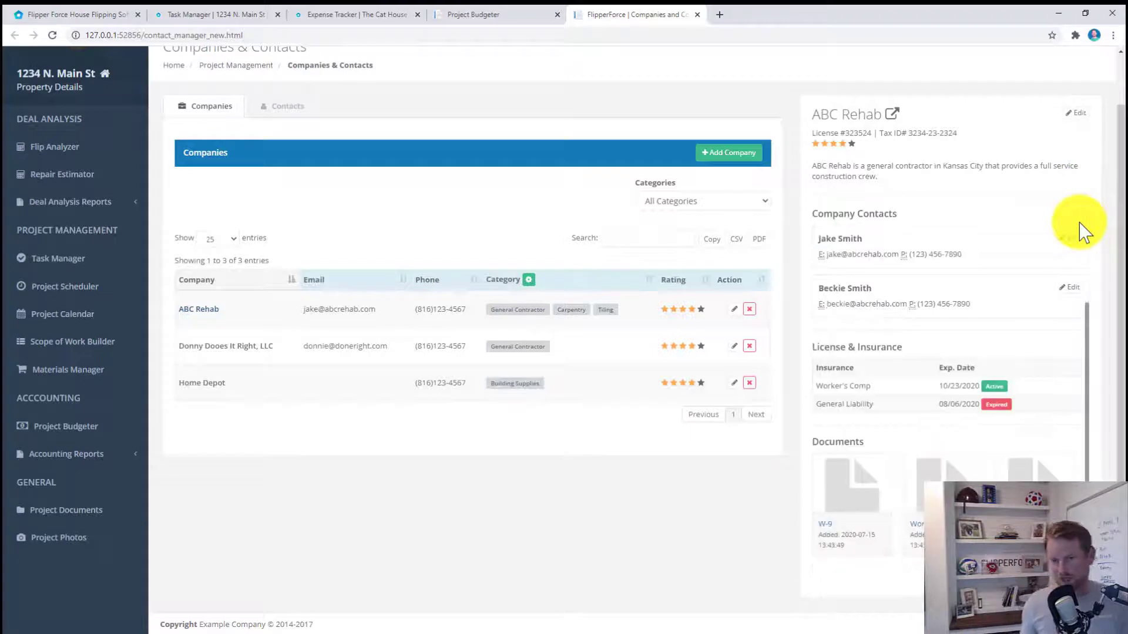
scroll(1084, 232, up, 2)
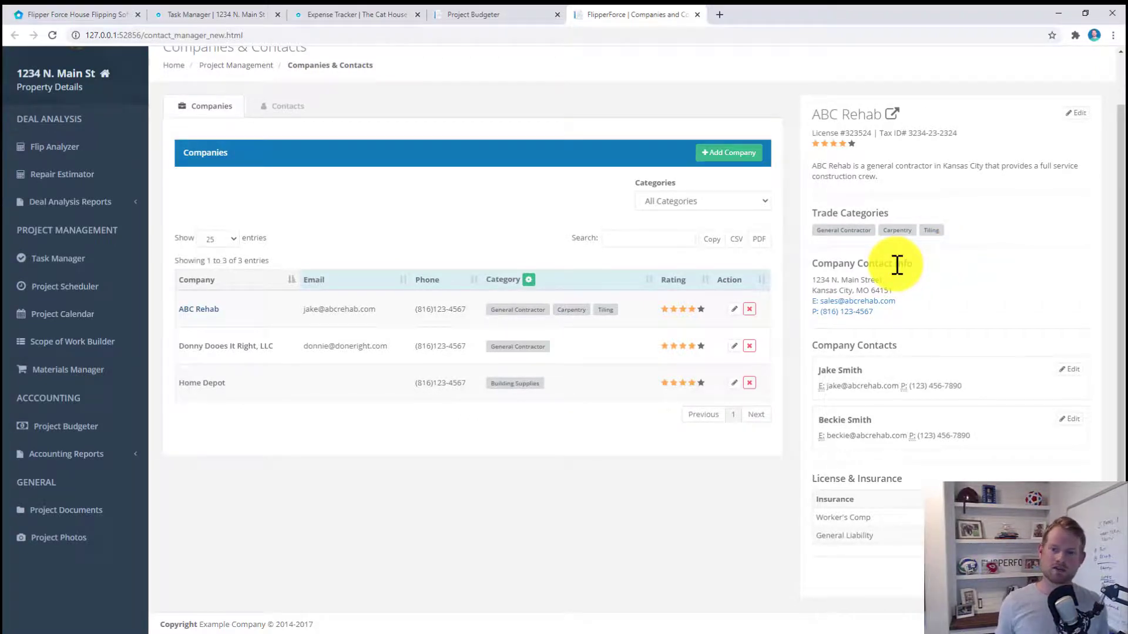
scroll(748, 252, up, 1)
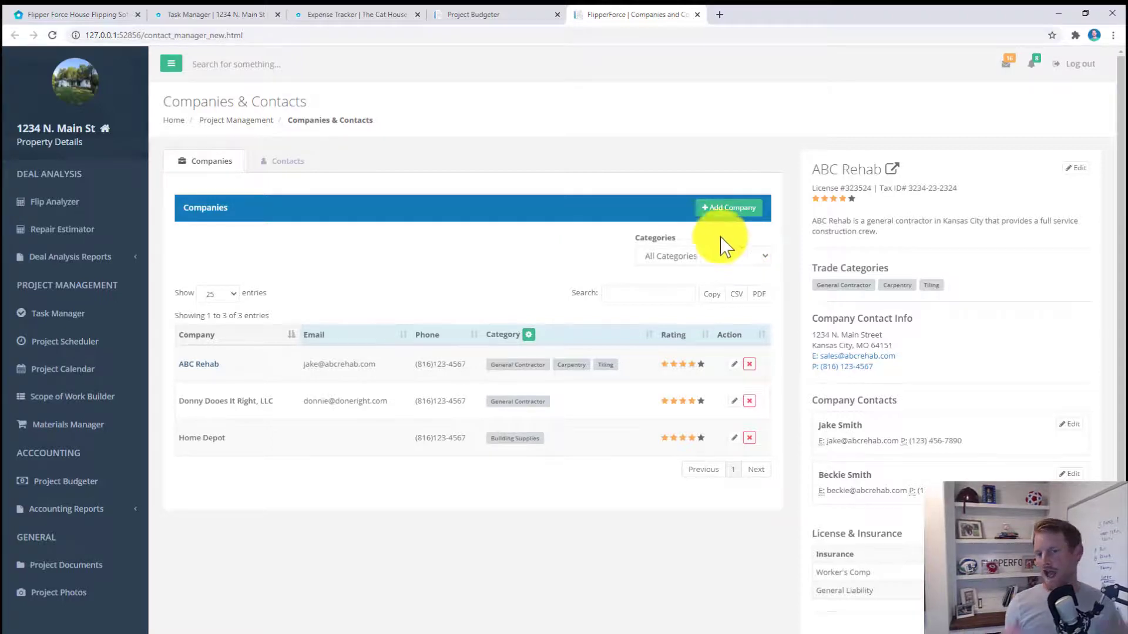
- Switch to the FlipperForce road map page and review the Software Work Log and the Software Road Map chart
click(88, 14)
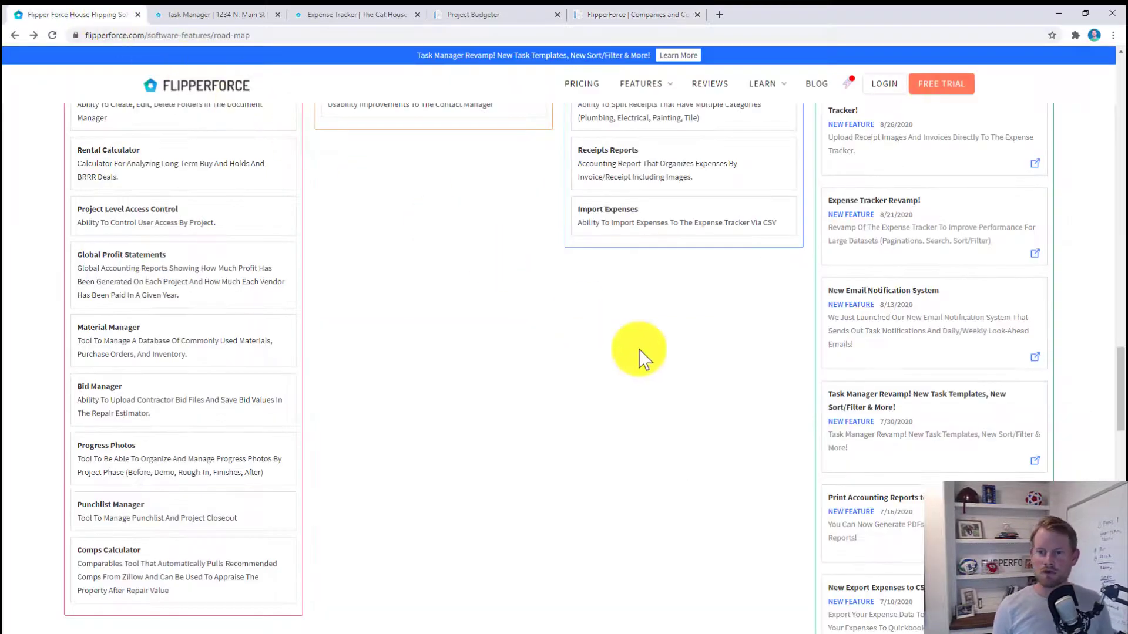
scroll(639, 349, up, 3)
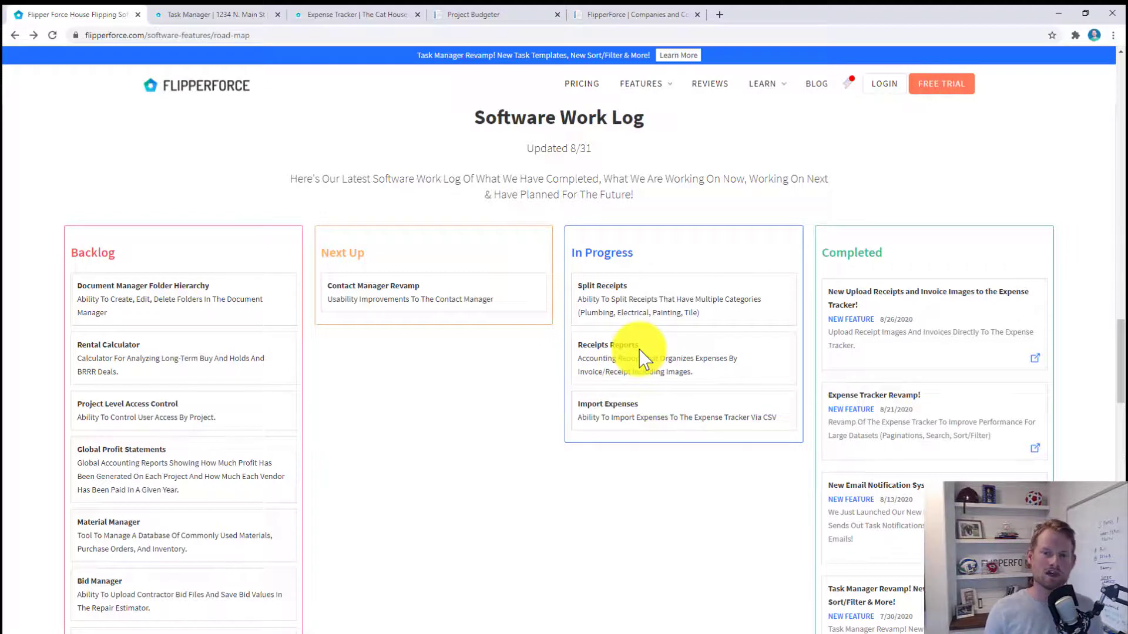
scroll(642, 358, up, 6)
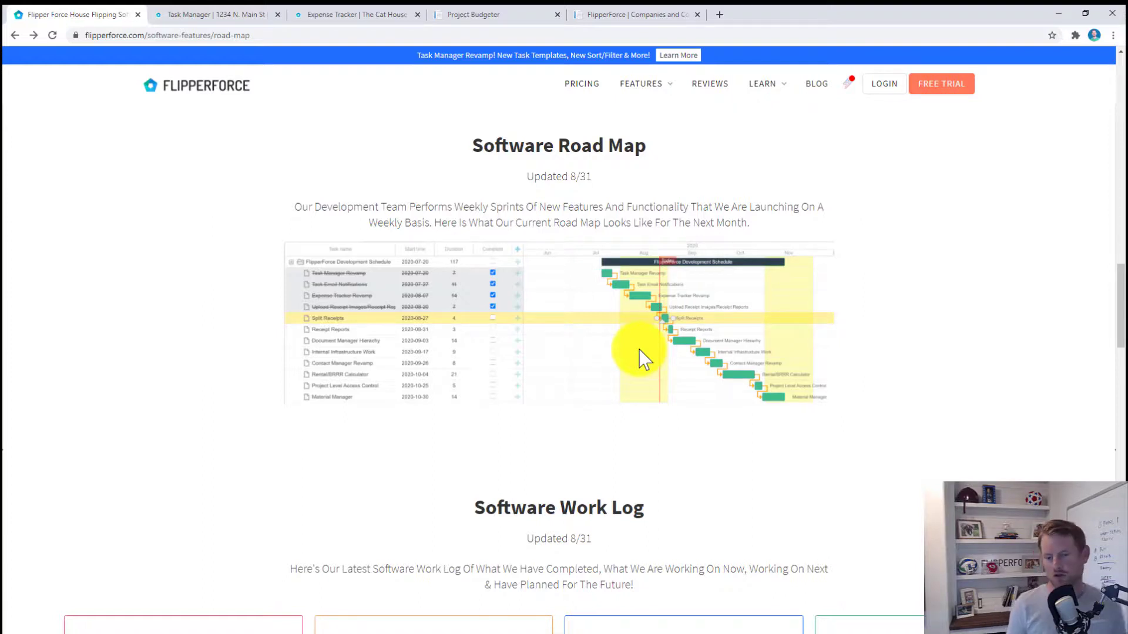
- Open the Request a Feature page from the website footer and sort the feedback posts by Top
mouse_move(672, 93)
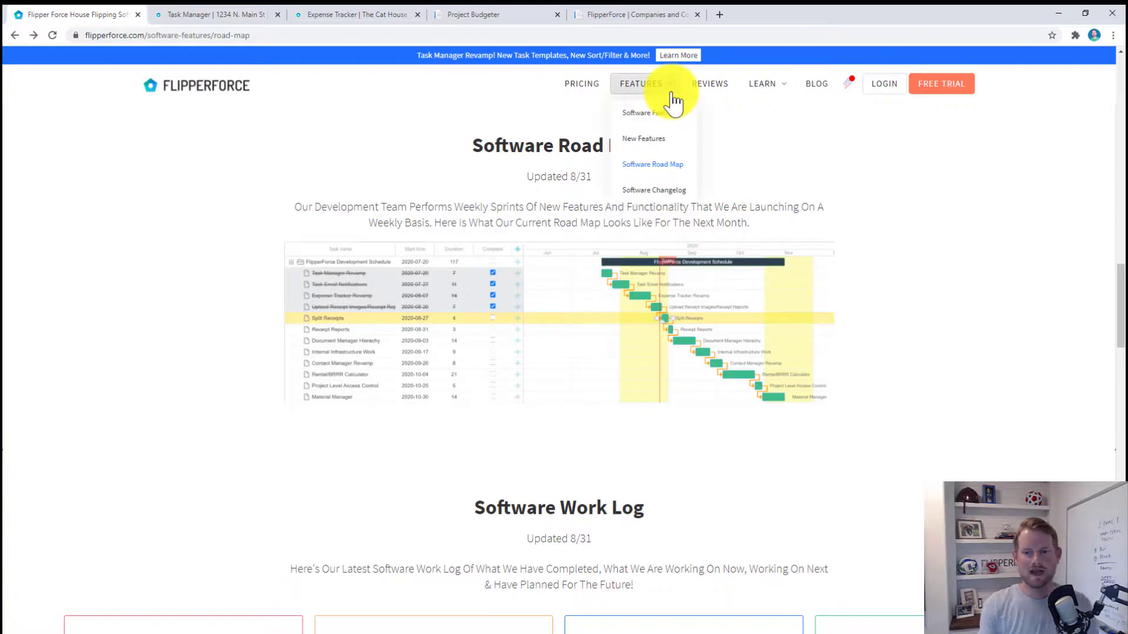
scroll(751, 181, down, 15)
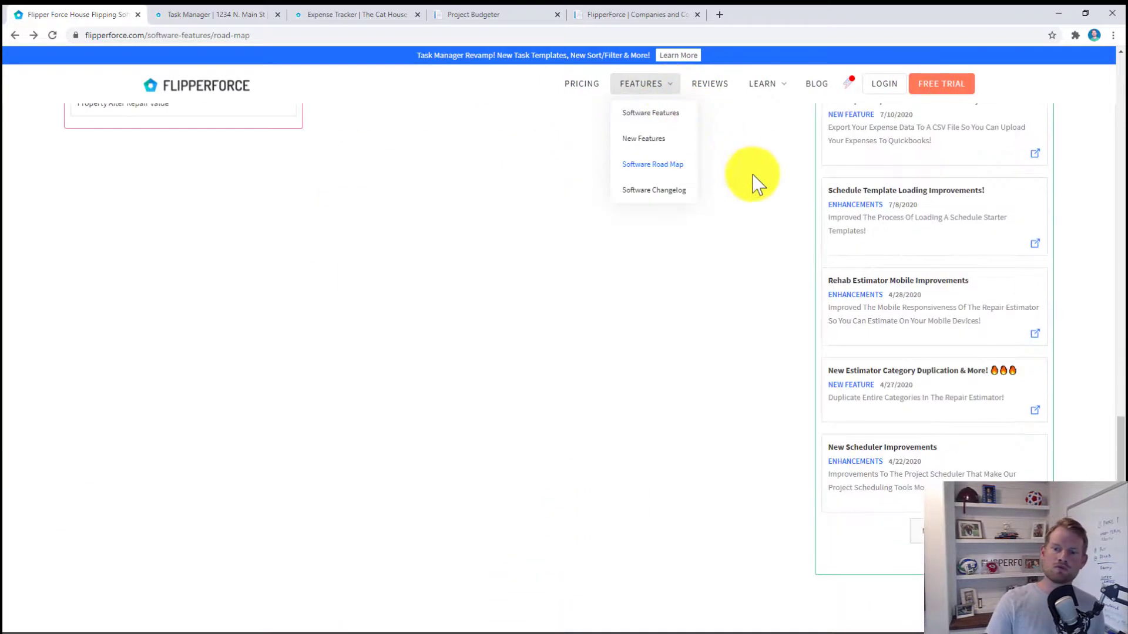
scroll(969, 399, down, 2)
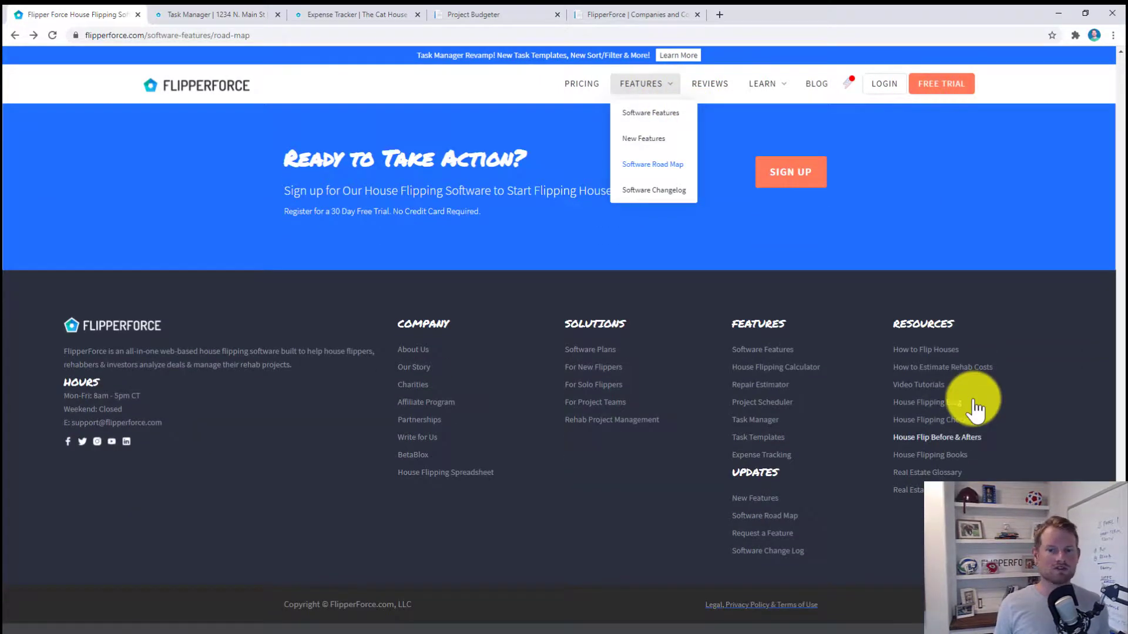
click(780, 535)
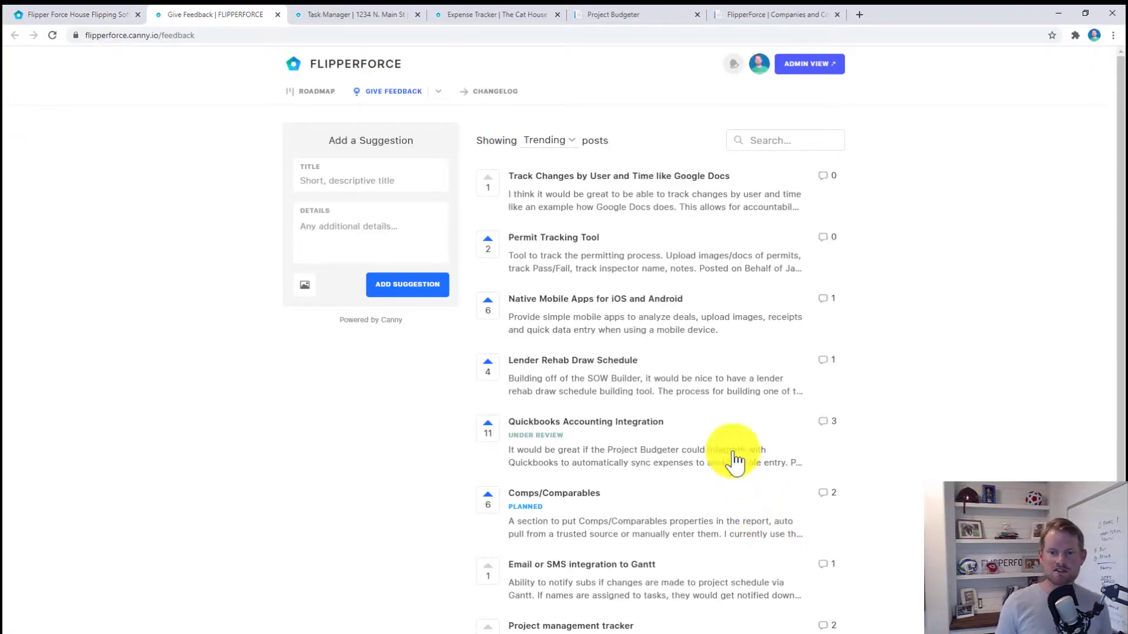
click(568, 145)
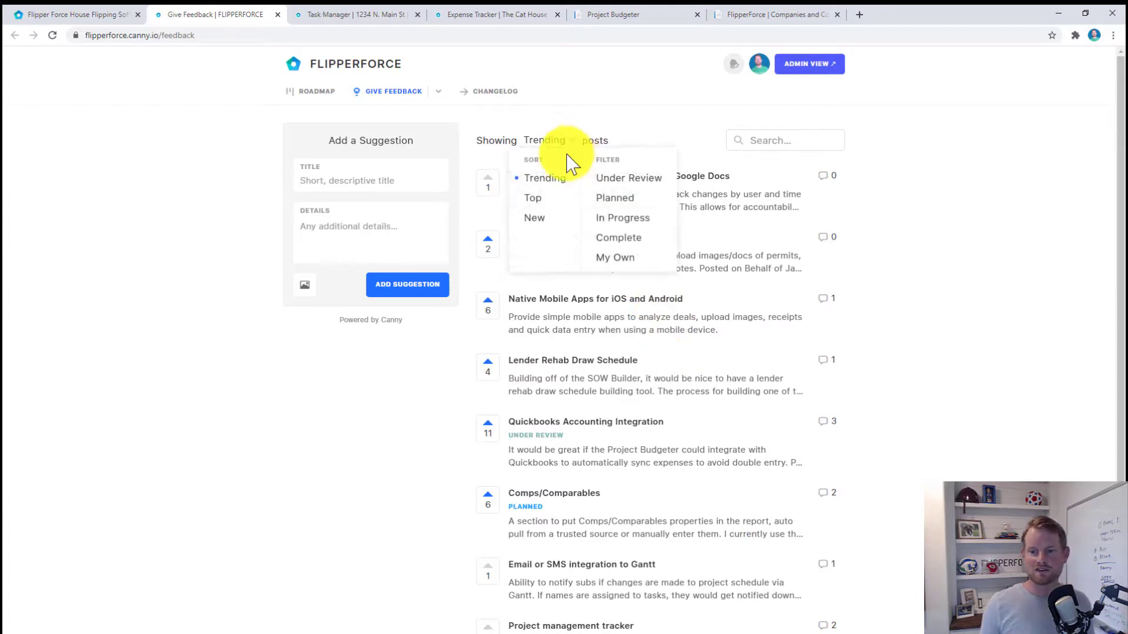
click(536, 198)
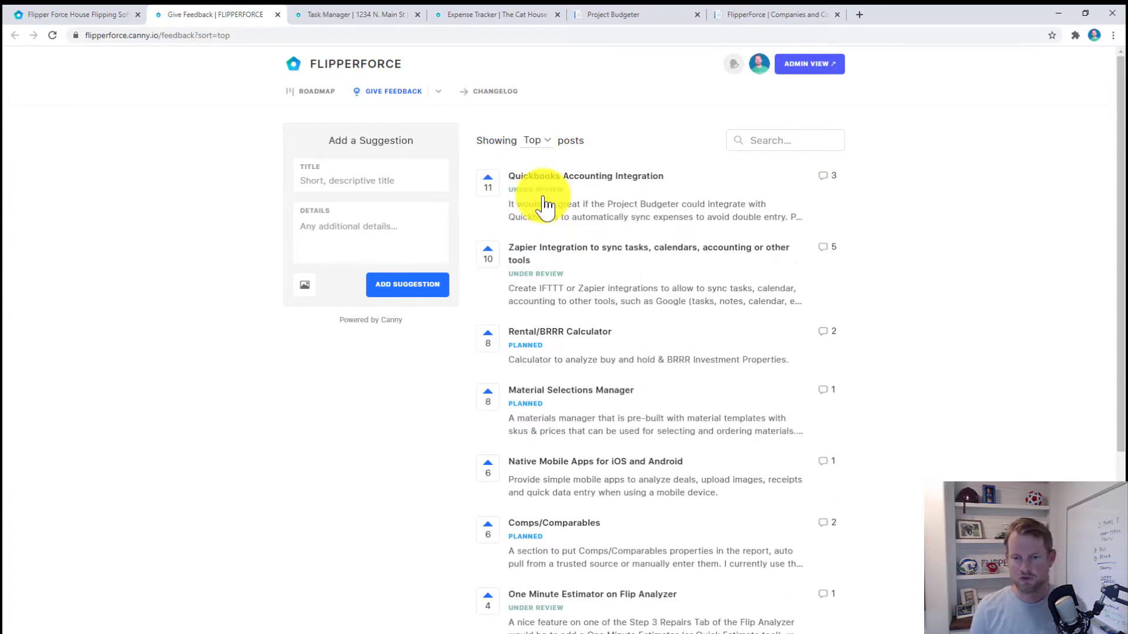